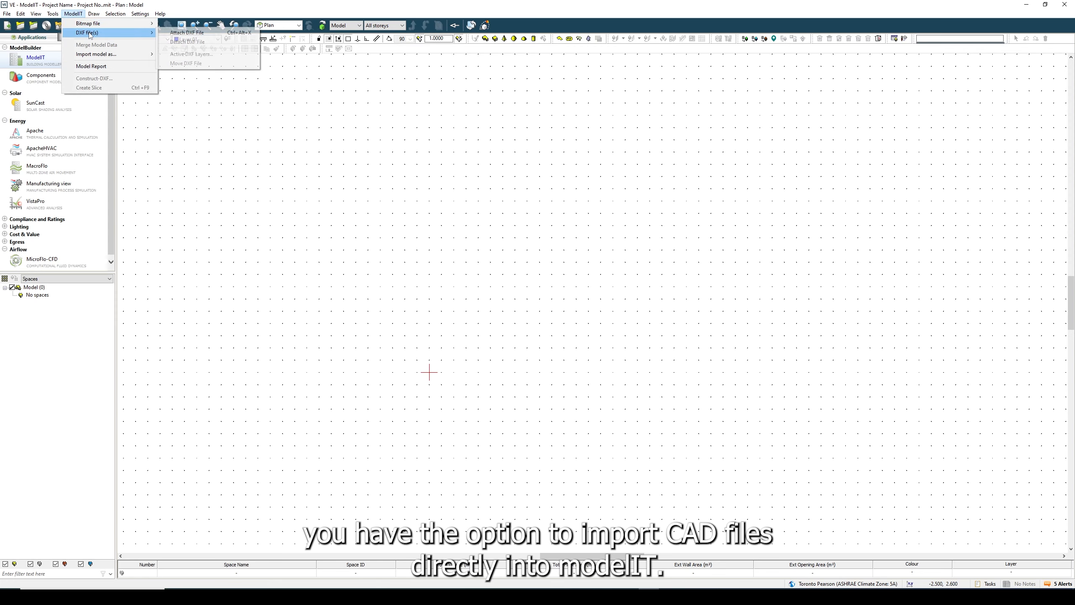
- Attach the ABCD-CEL-NEW-A01-DES-MECH_detached Level 1 floor plan DXF as a background, with metres as scale factor and plane 0
{"action": "left_click", "coordinate": [183, 33]}
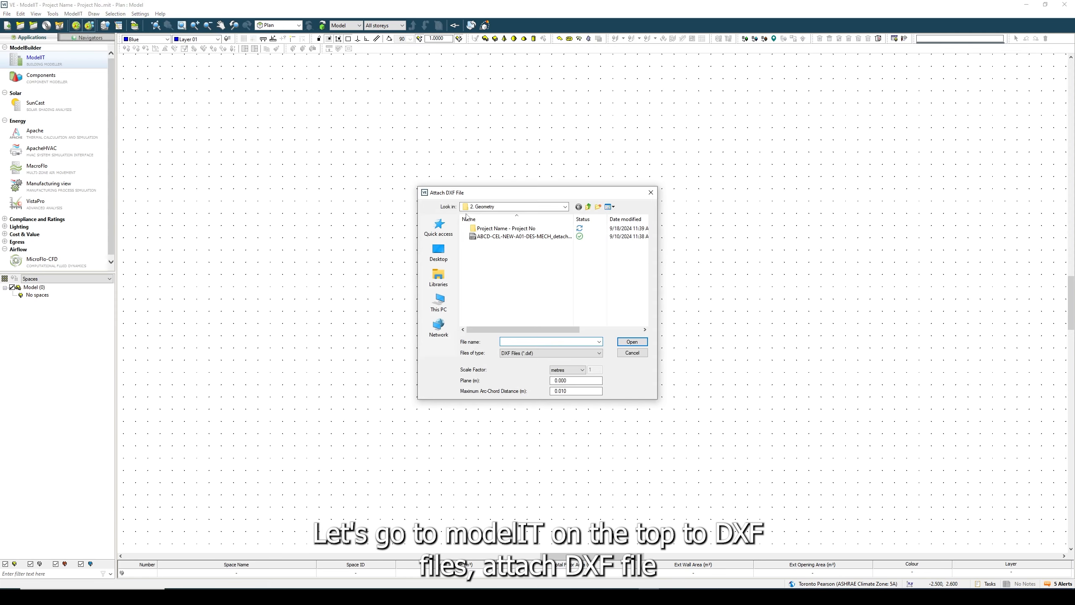
{"action": "left_click", "coordinate": [501, 238]}
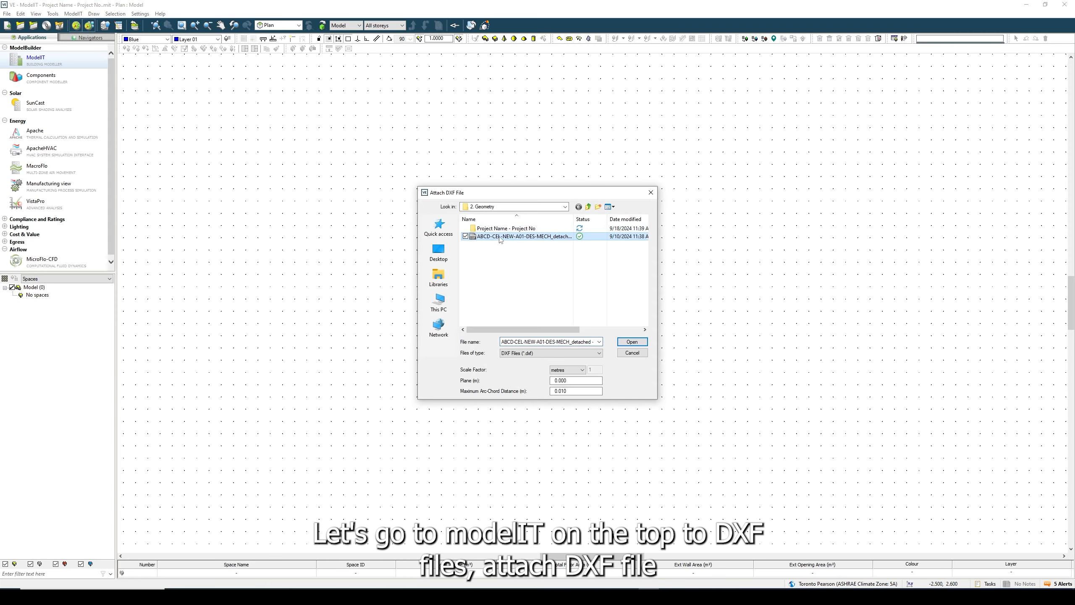
{"action": "left_click", "coordinate": [633, 341]}
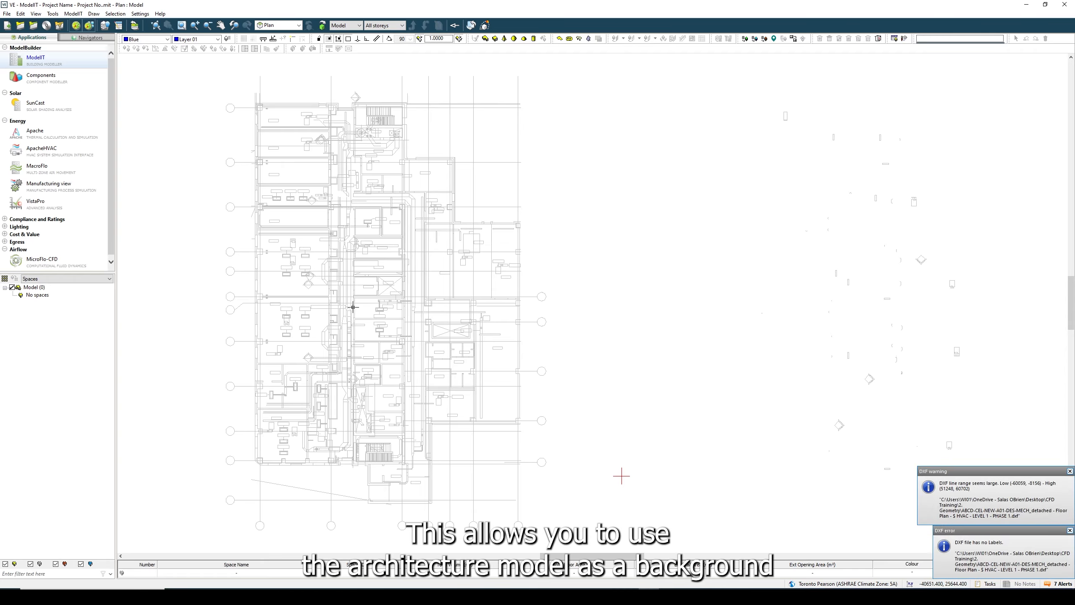
{"action": "scroll", "coordinate": [375, 313], "scroll_direction": "up", "scroll_amount": 5}
{"action": "scroll", "coordinate": [377, 314], "scroll_direction": "up", "scroll_amount": 3}
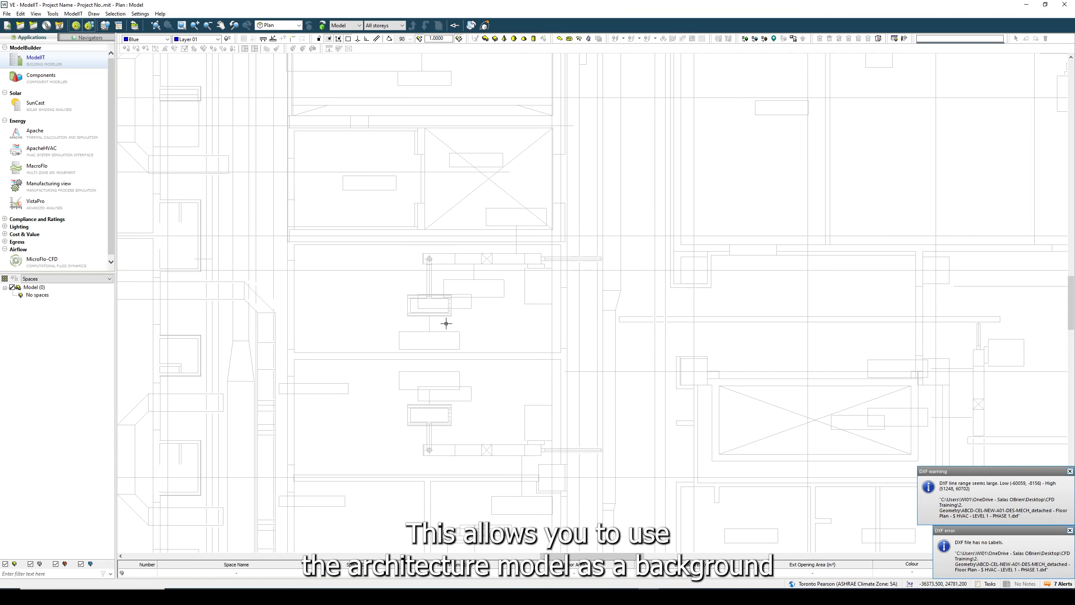
{"action": "scroll", "coordinate": [584, 315], "scroll_direction": "up", "scroll_amount": 5}
{"action": "scroll", "coordinate": [554, 394], "scroll_direction": "down", "scroll_amount": 3}
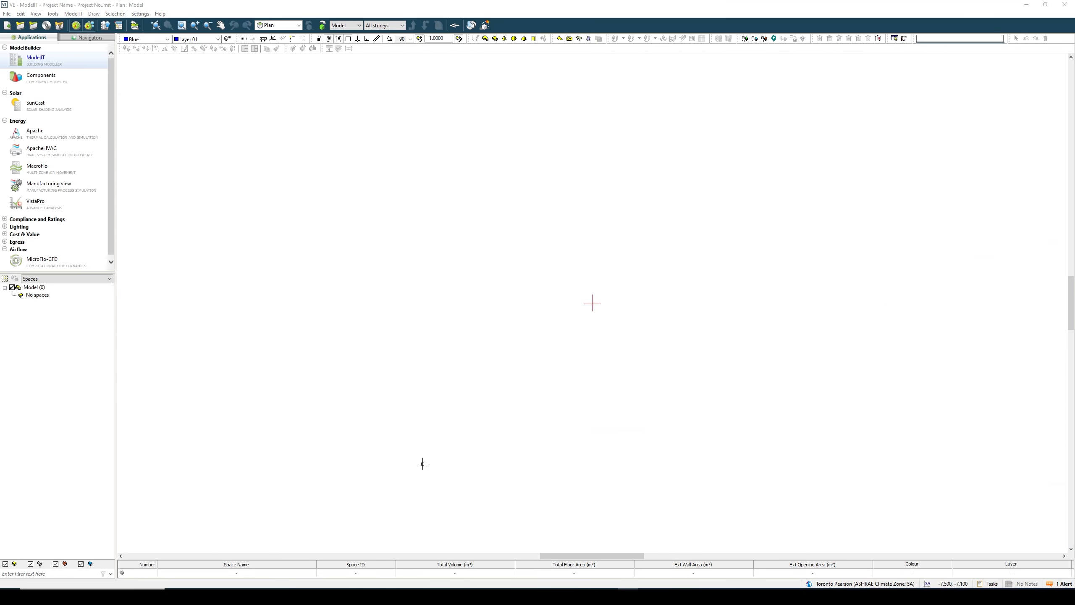
- Draw a closed rectangle of construction lines, 4 m wide by 2 m deep, starting from the origin
{"action": "scroll", "coordinate": [592, 305], "scroll_direction": "up", "scroll_amount": 6}
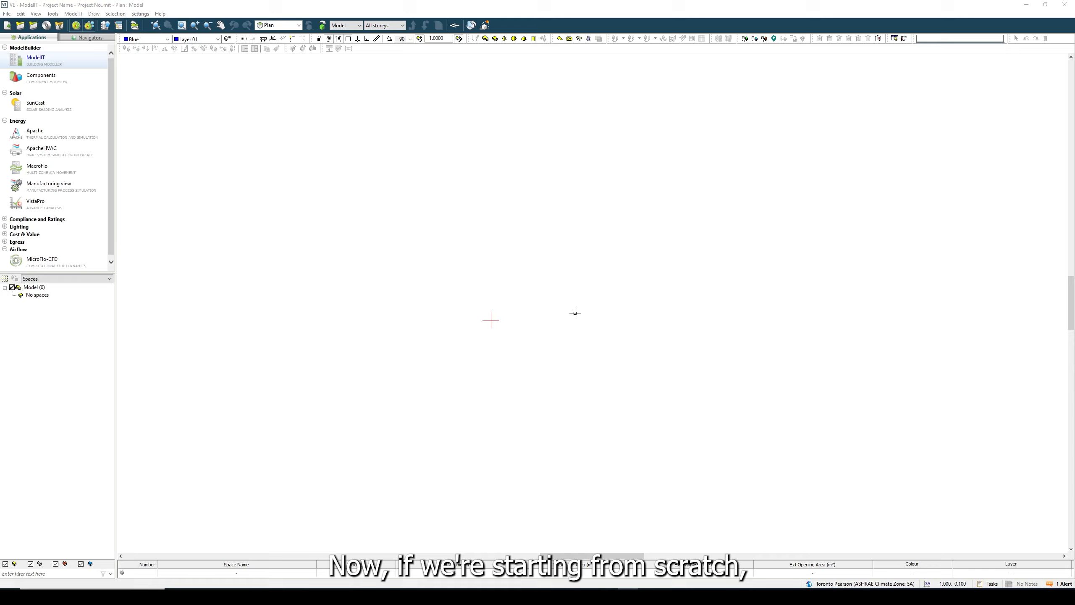
{"action": "middle_click_drag", "start_coordinate": [544, 307], "coordinate": [418, 382]}
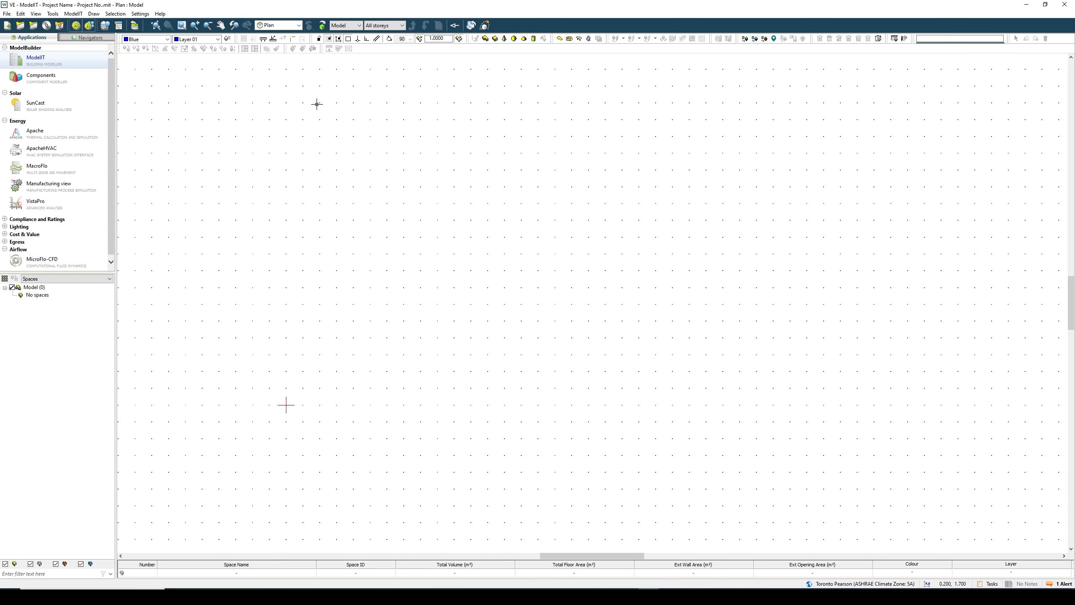
{"action": "left_click", "coordinate": [285, 405]}
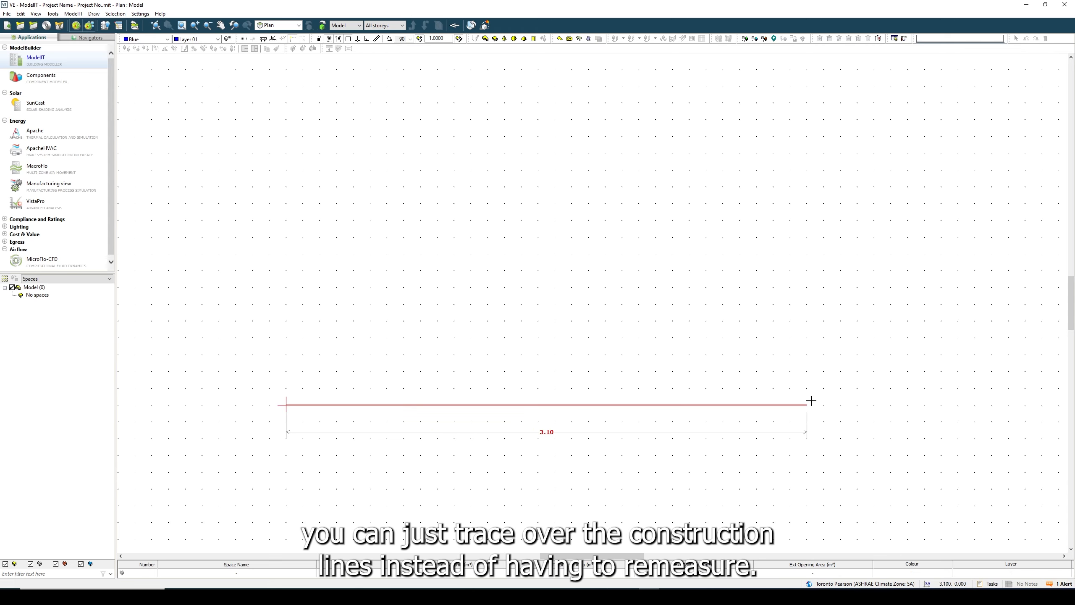
{"action": "left_click", "coordinate": [966, 400]}
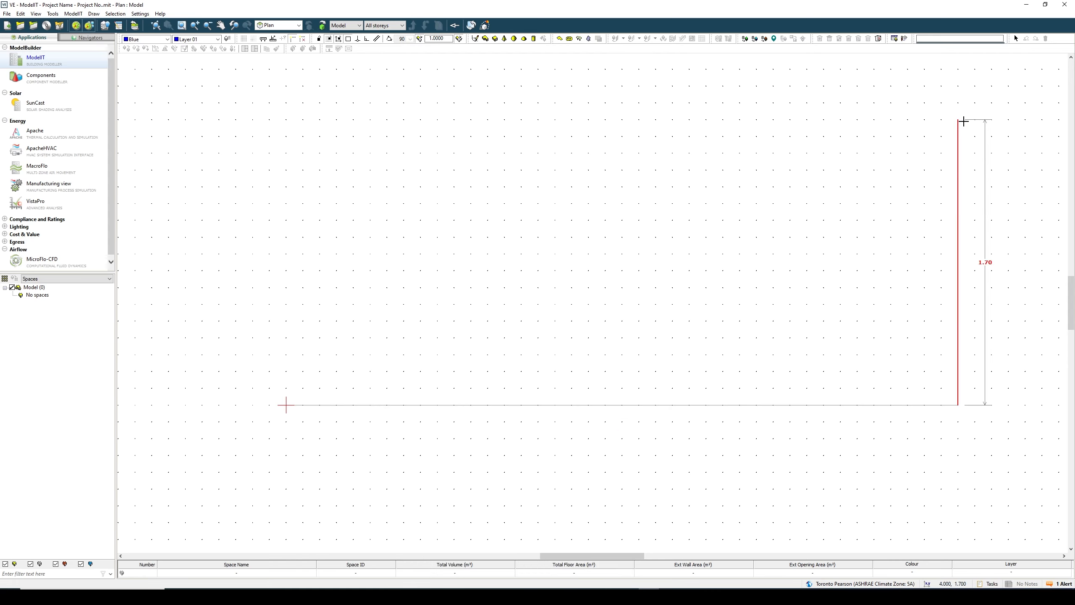
{"action": "left_click", "coordinate": [961, 70]}
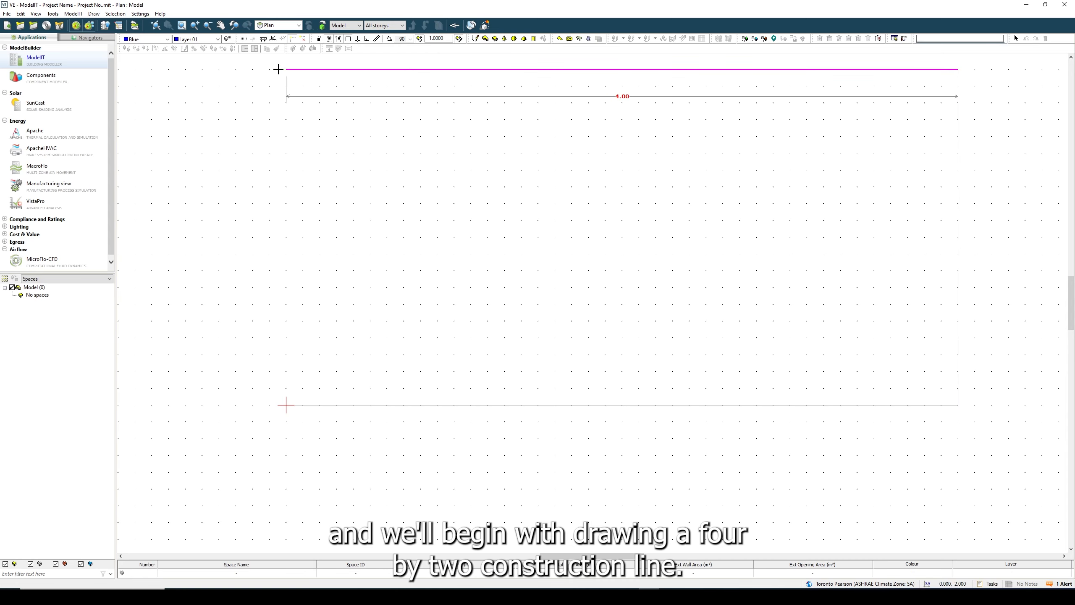
{"action": "left_click", "coordinate": [278, 69]}
{"action": "left_click", "coordinate": [287, 404]}
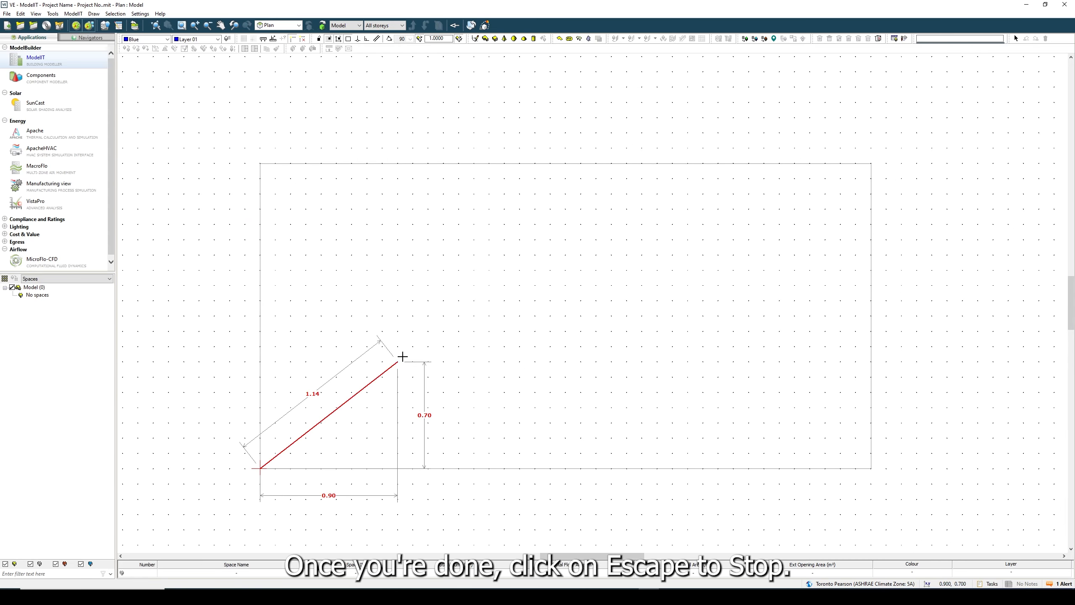
{"action": "key", "text": "Escape"}
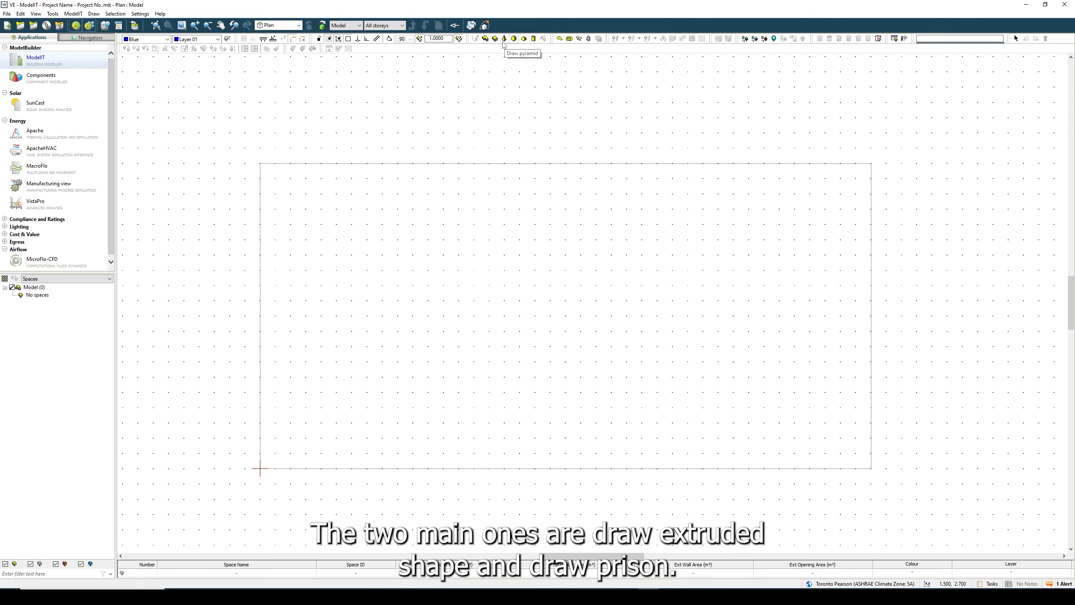
{"action": "left_click", "coordinate": [486, 39]}
{"action": "left_click", "coordinate": [260, 163]}
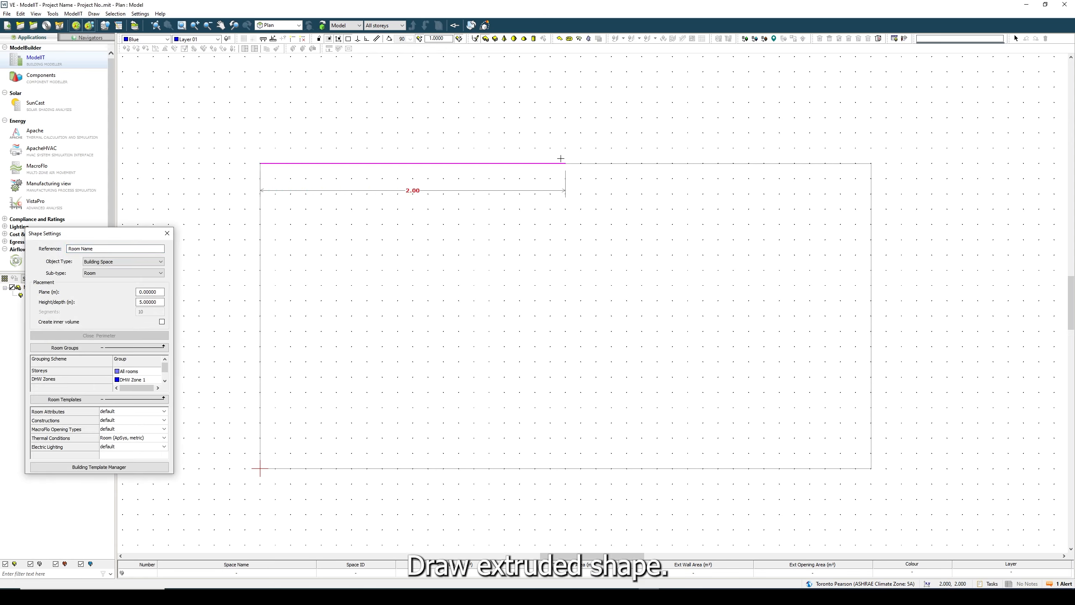
{"action": "left_click", "coordinate": [566, 163]}
{"action": "left_click", "coordinate": [565, 270]}
{"action": "left_click", "coordinate": [488, 270]}
{"action": "left_click", "coordinate": [489, 347]}
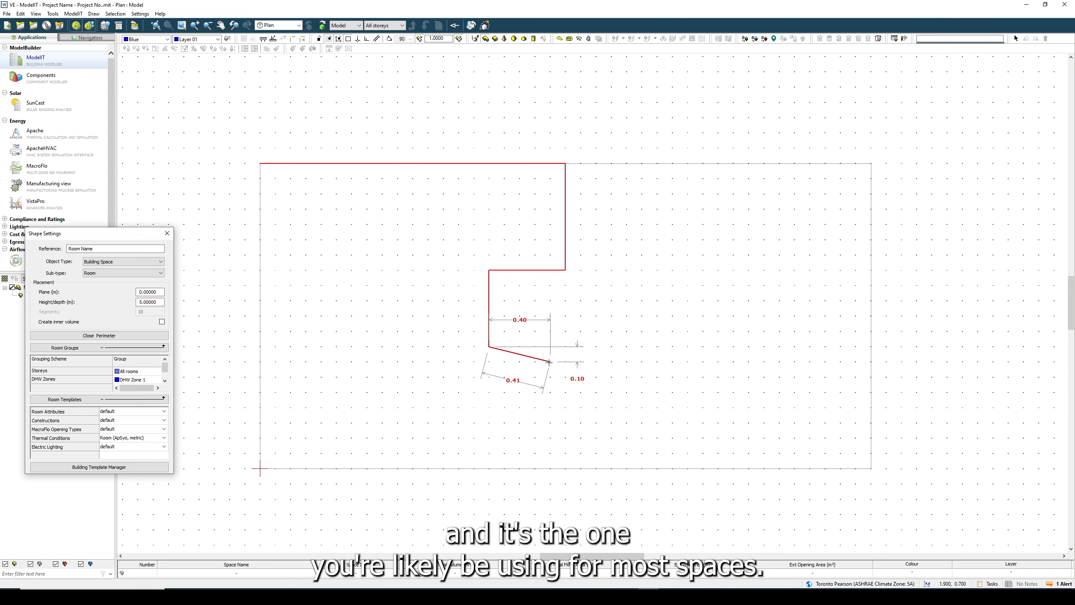
{"action": "left_click", "coordinate": [550, 347]}
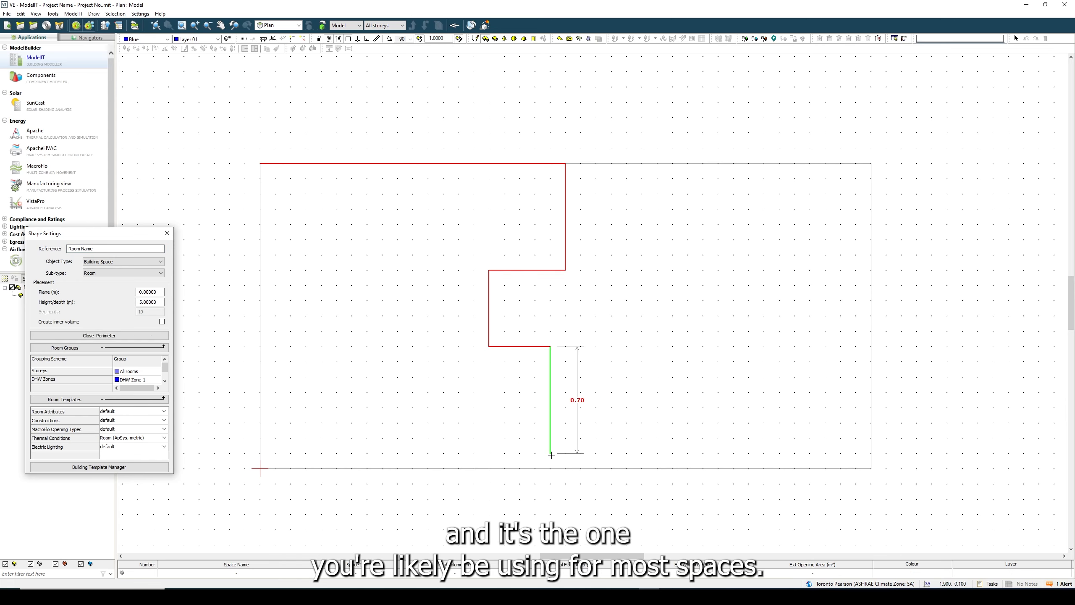
{"action": "left_click", "coordinate": [549, 453]}
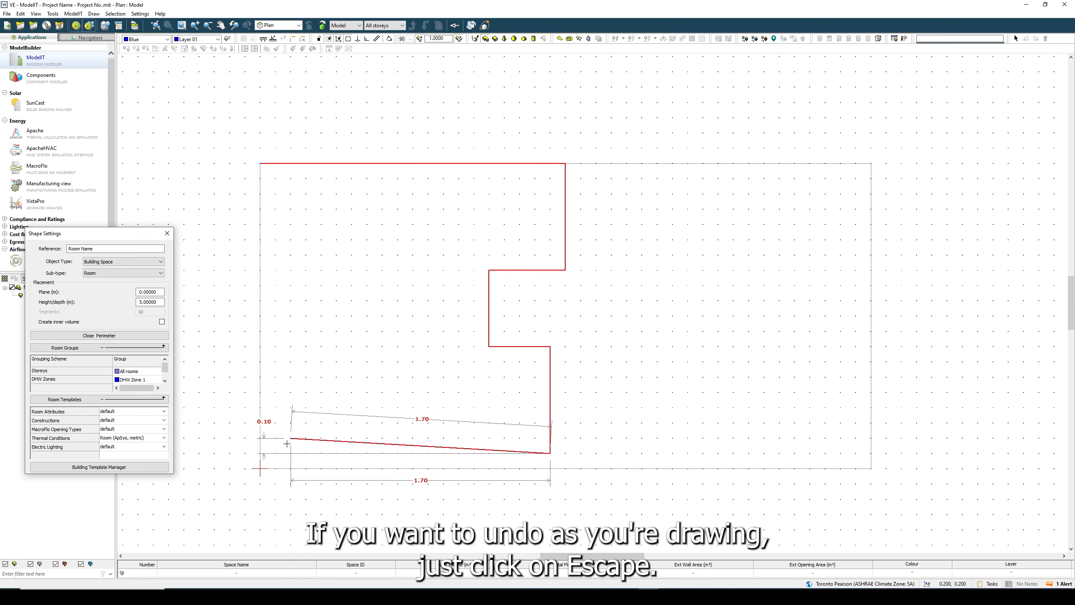
{"action": "key", "text": "Escape"}
{"action": "key", "text": "Escape"}
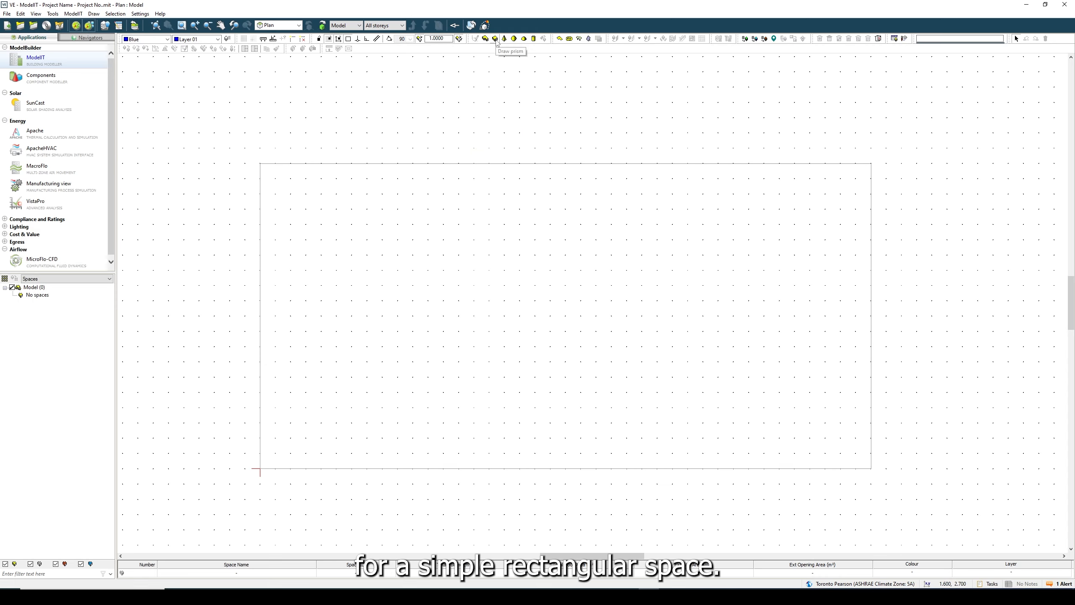
- Set up a prism as a Building Space with sub-type Room, plane 0 m and height 5 m
{"action": "left_click", "coordinate": [495, 39]}
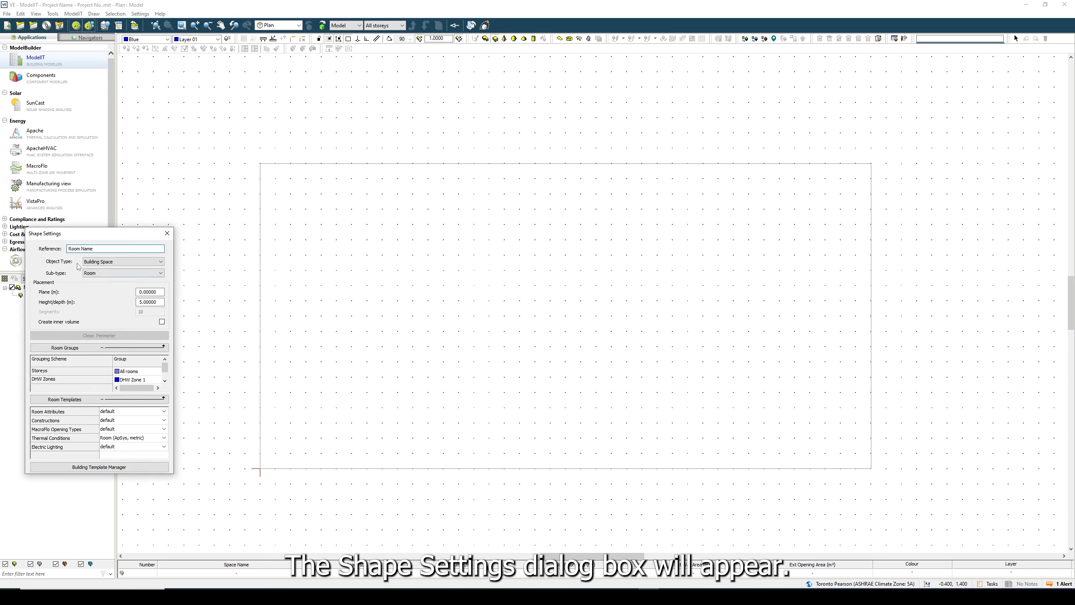
{"action": "left_click_drag", "start_coordinate": [98, 248], "coordinate": [68, 250]}
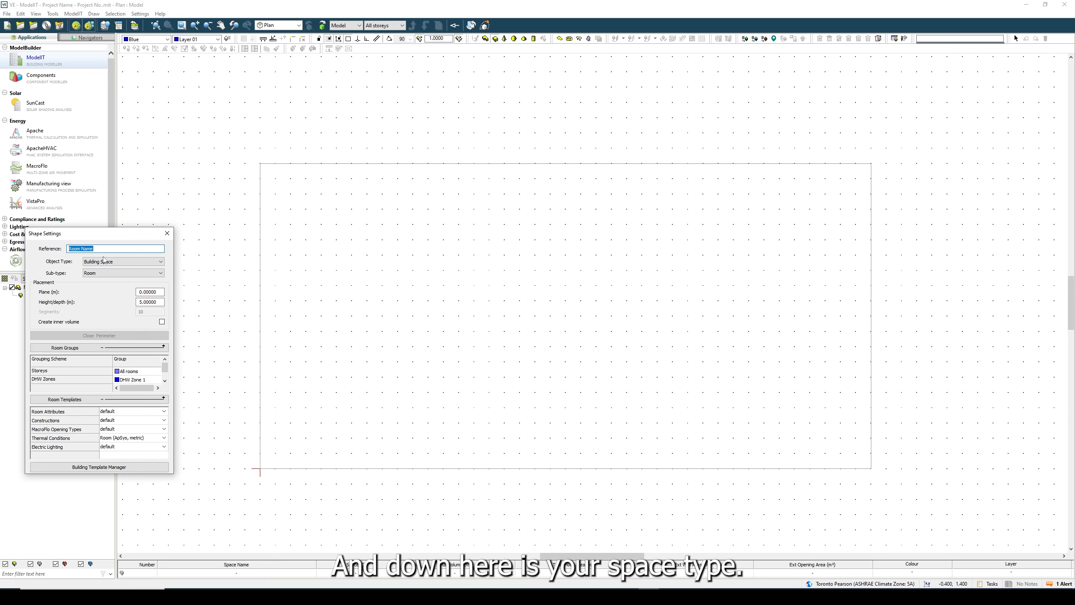
{"action": "left_click", "coordinate": [105, 262]}
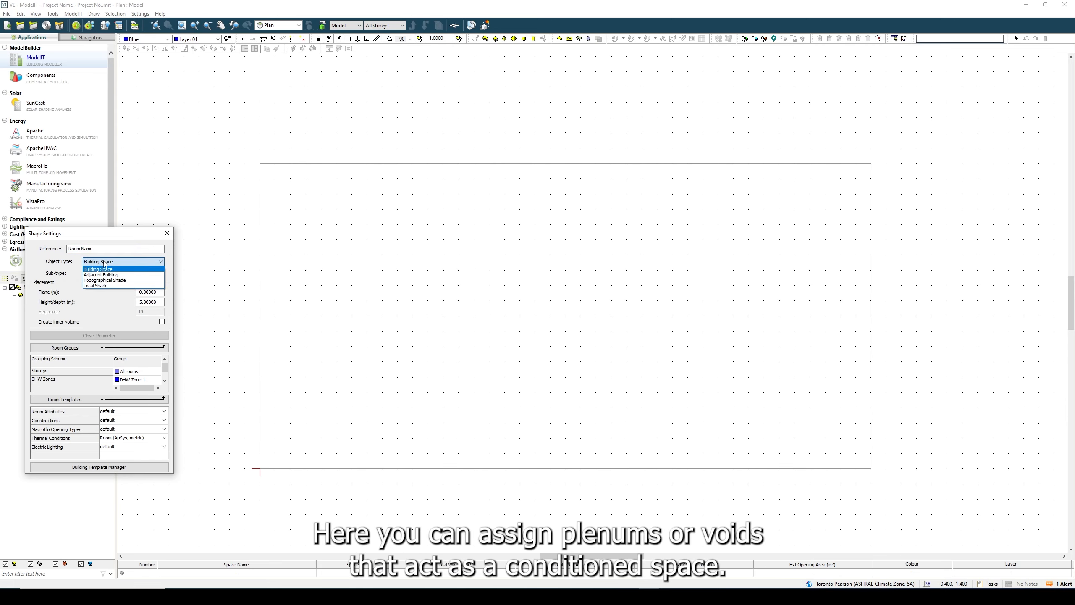
{"action": "left_click", "coordinate": [105, 264]}
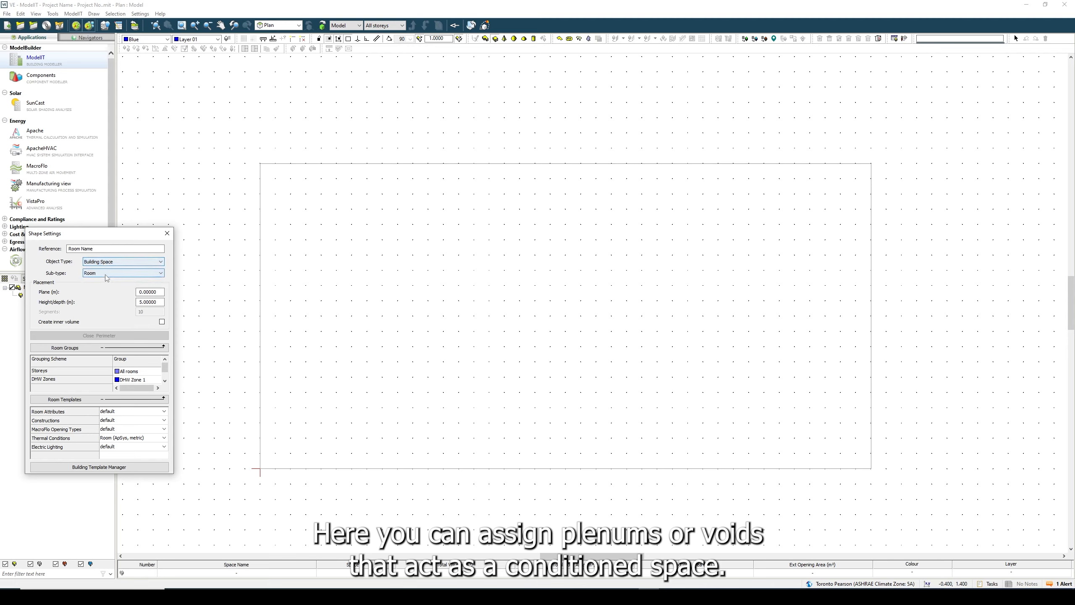
{"action": "left_click", "coordinate": [106, 273]}
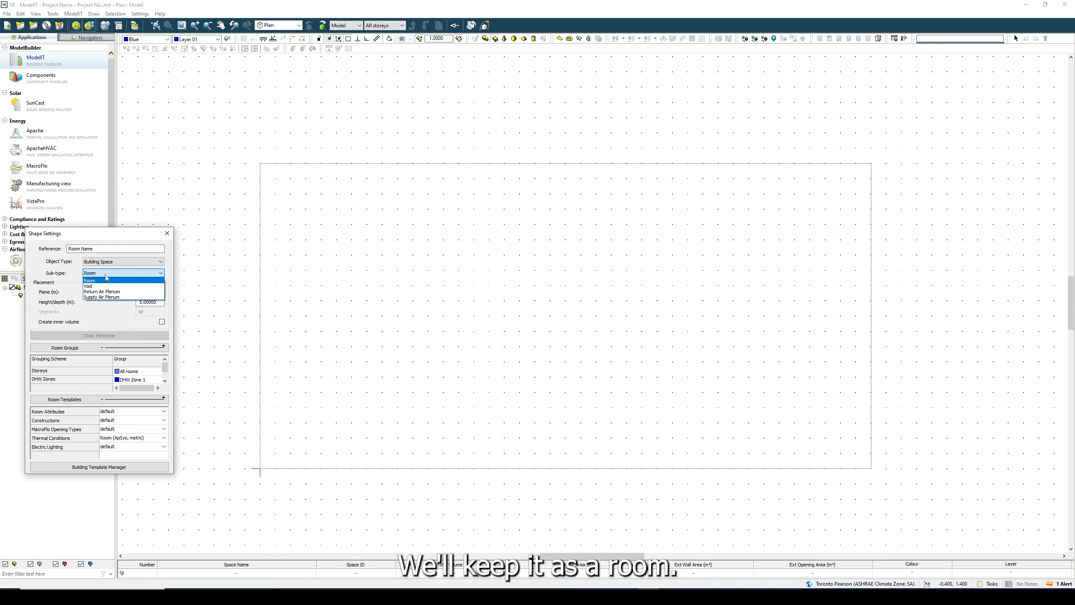
{"action": "left_click", "coordinate": [105, 281]}
{"action": "left_click_drag", "start_coordinate": [158, 293], "coordinate": [147, 296]}
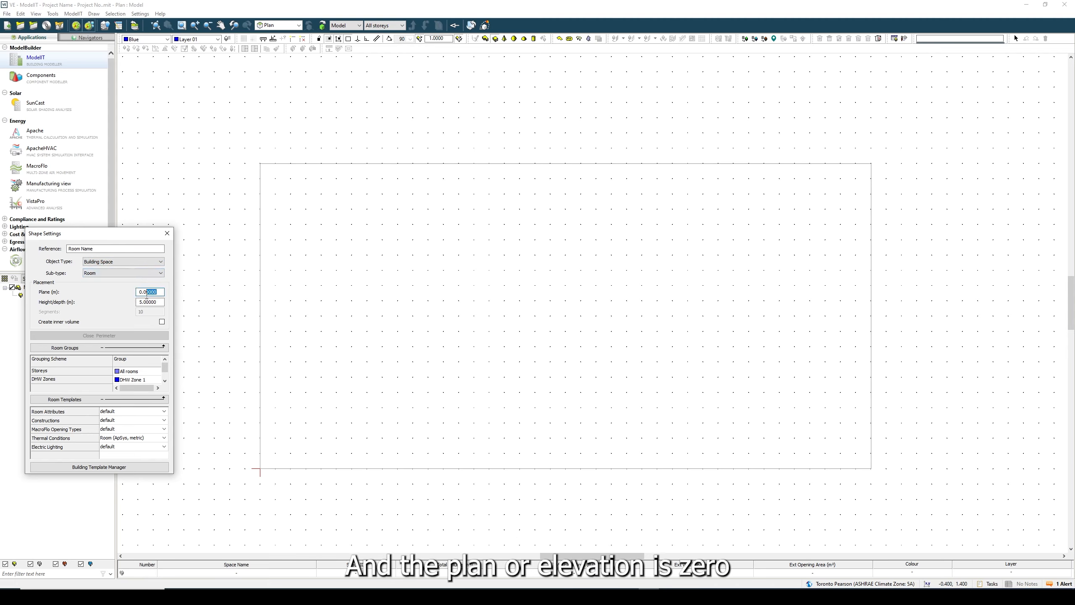
{"action": "double_click", "coordinate": [139, 302]}
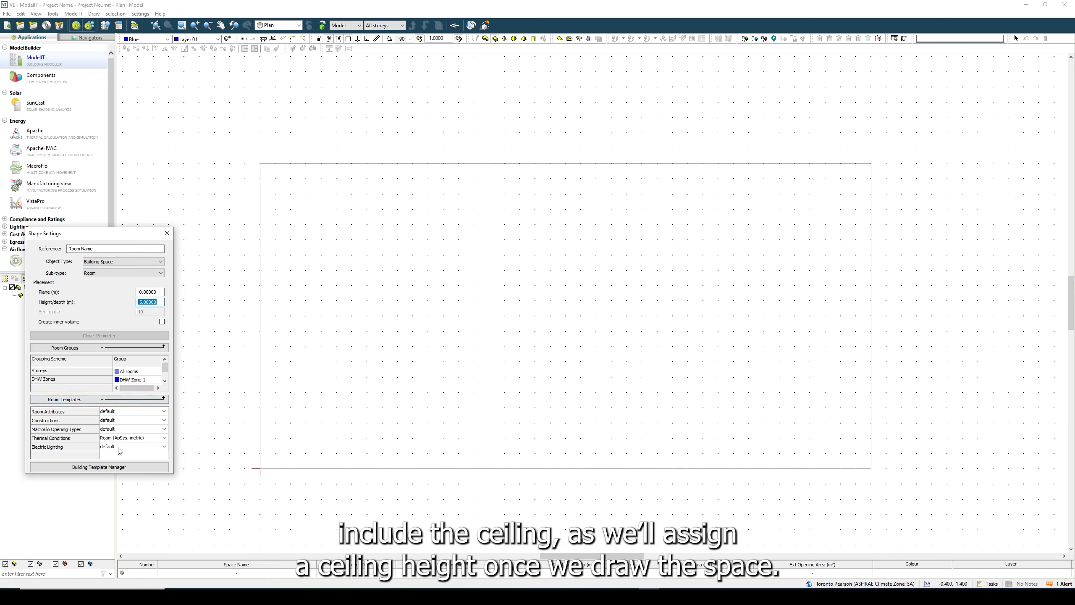
{"action": "left_click", "coordinate": [120, 467]}
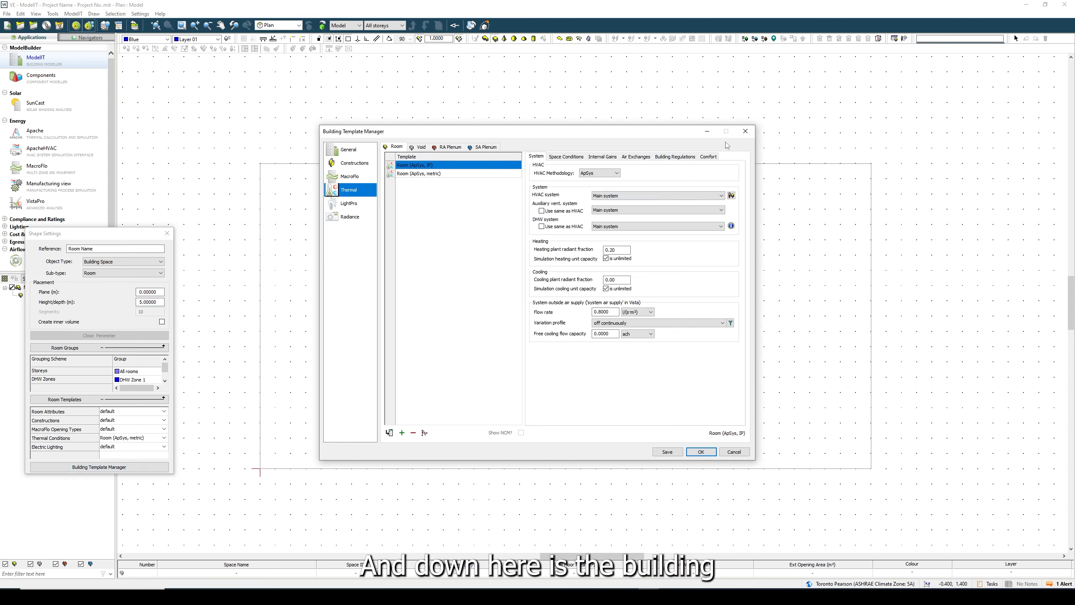
{"action": "left_click", "coordinate": [747, 132]}
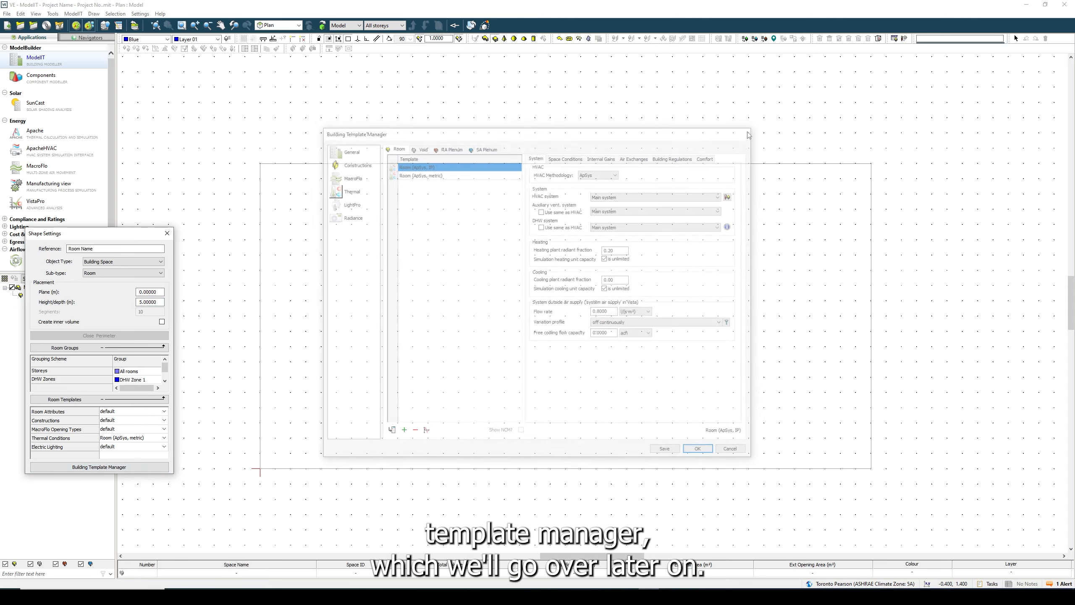
- Draw the 4 by 2 m rectangular room prism over the construction rectangle and close its shape settings
{"action": "left_click_drag", "start_coordinate": [260, 163], "coordinate": [871, 469]}
{"action": "left_click", "coordinate": [871, 468]}
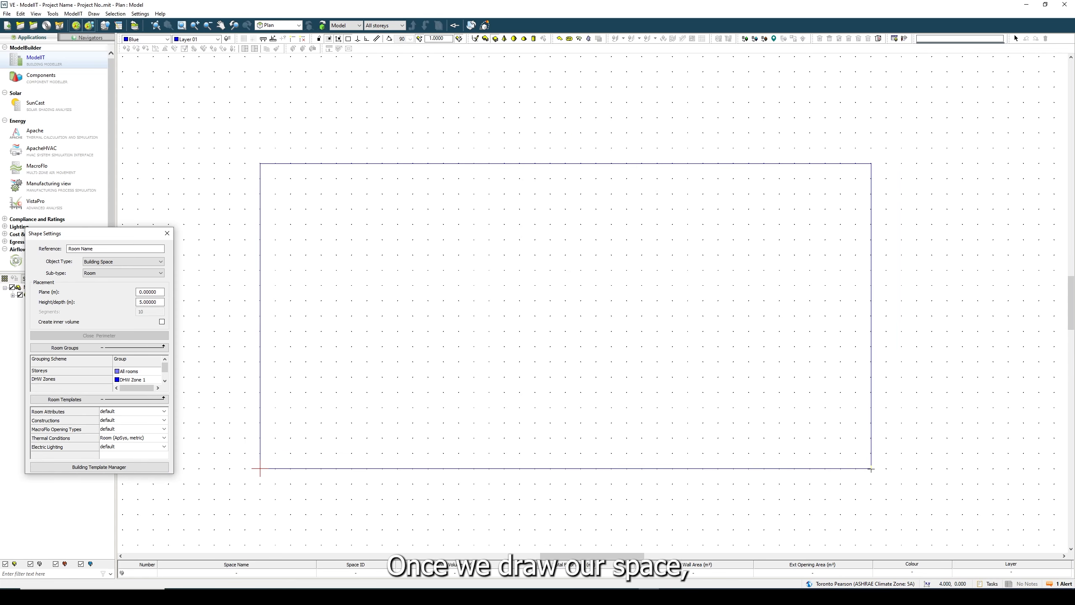
{"action": "left_click", "coordinate": [168, 233]}
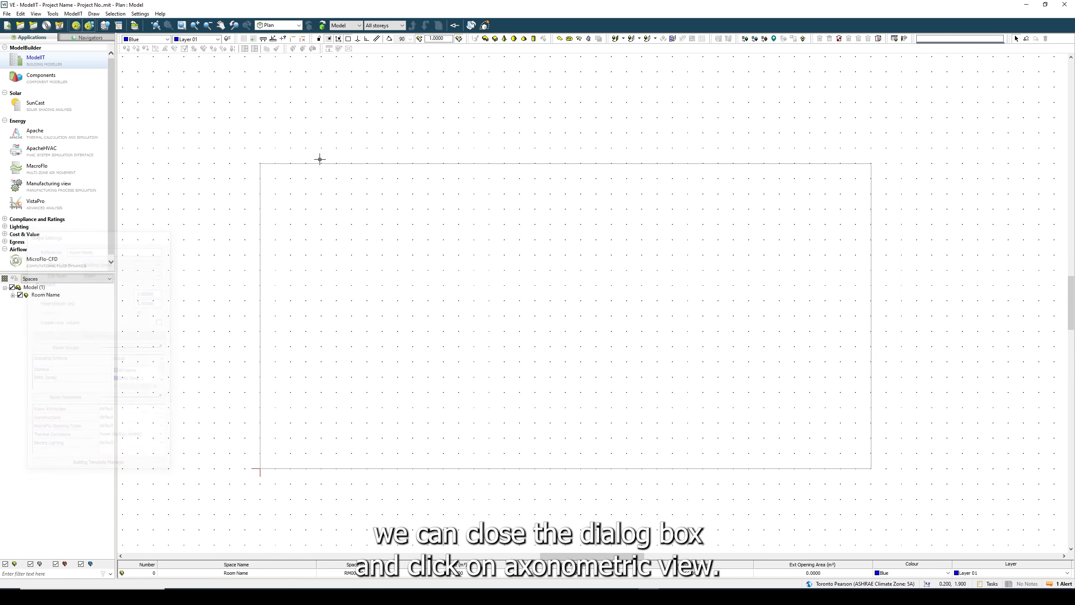
- In axonometric view, split the room to add a 1.5 m ceiling void and a 0.5 m floor void, and highlight the ceiling void
{"action": "left_click", "coordinate": [277, 24]}
{"action": "left_click", "coordinate": [278, 72]}
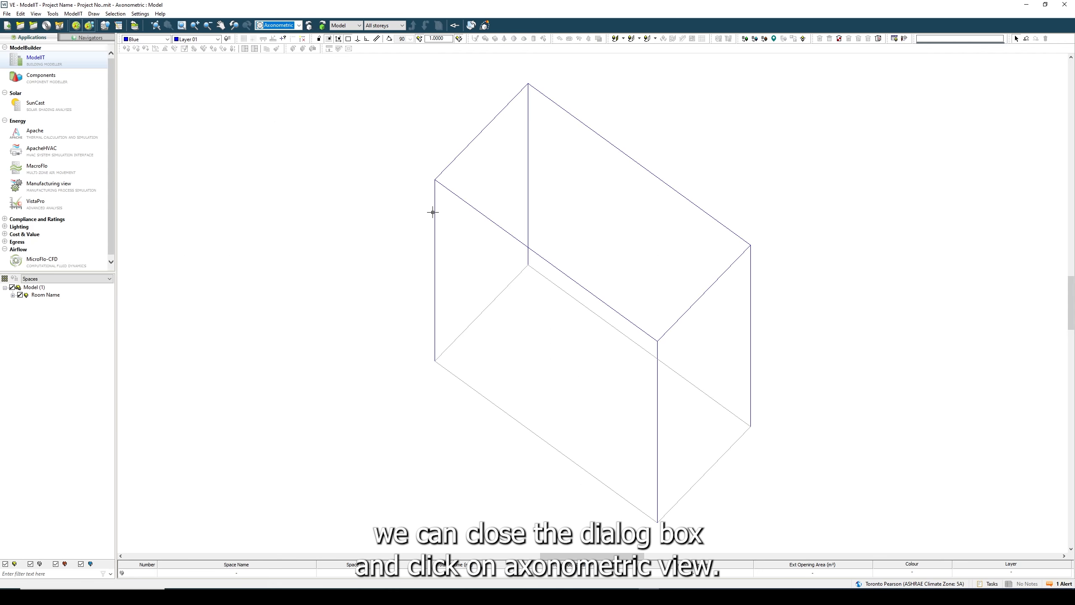
{"action": "left_click", "coordinate": [46, 295]}
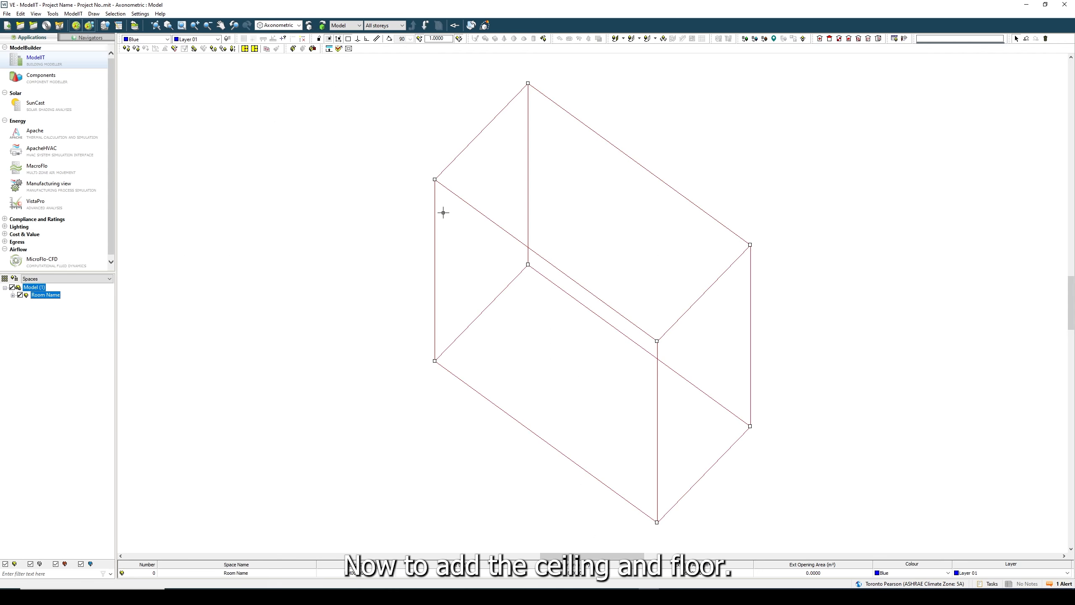
{"action": "left_click", "coordinate": [330, 49]}
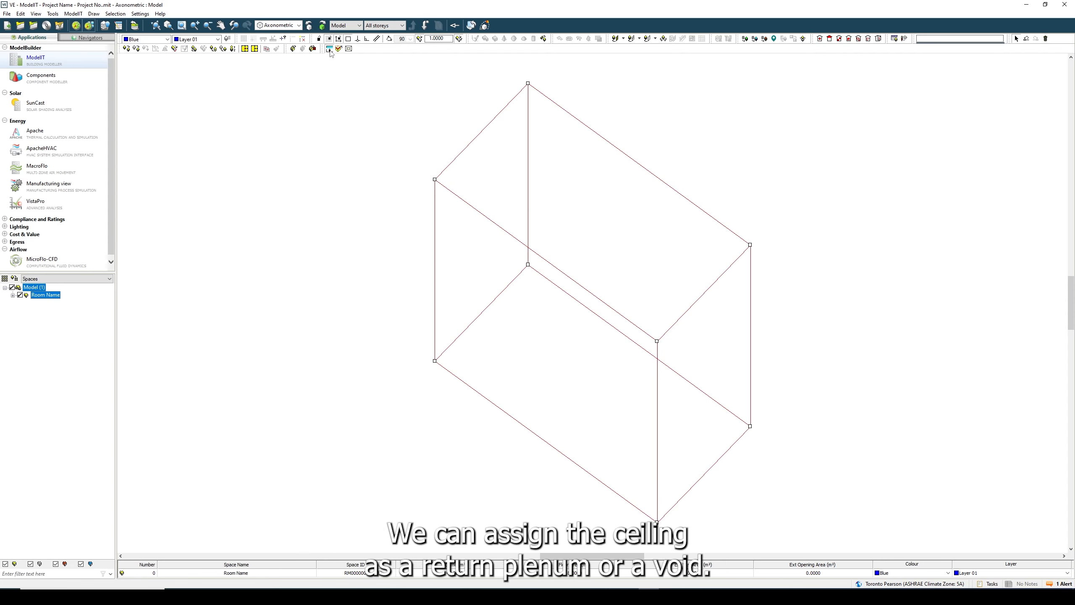
{"action": "left_click_drag", "start_coordinate": [613, 241], "coordinate": [640, 241]}
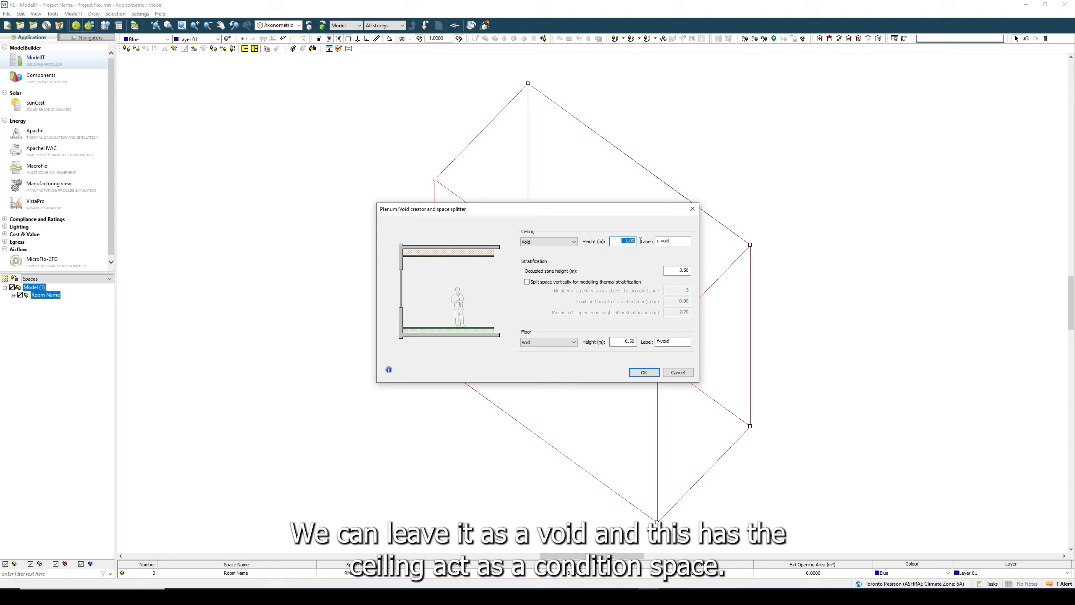
{"action": "type", "text": "1"}
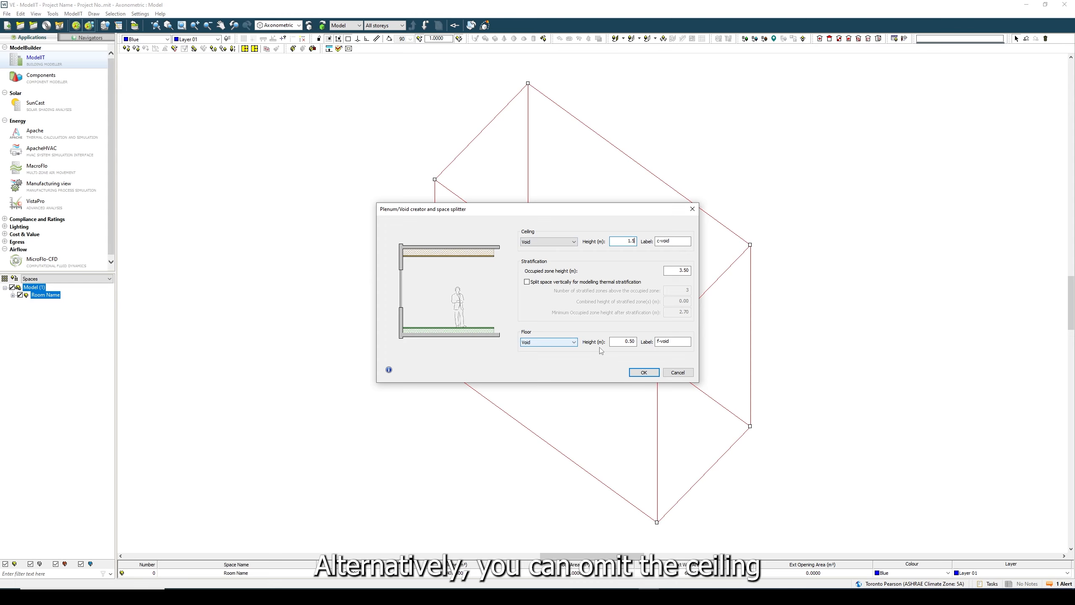
{"action": "left_click", "coordinate": [644, 372]}
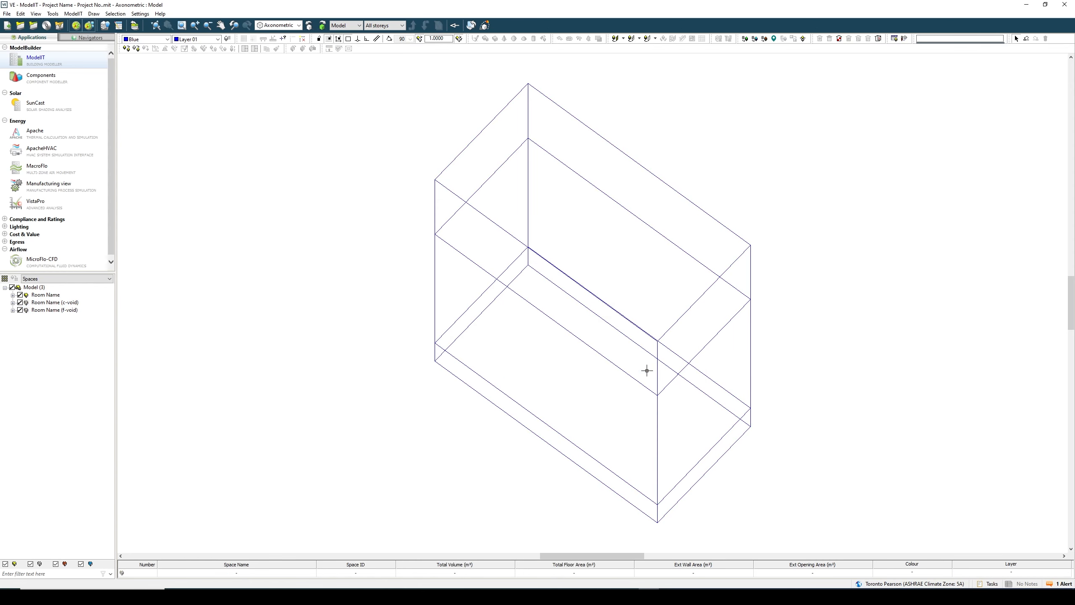
{"action": "left_click", "coordinate": [55, 303]}
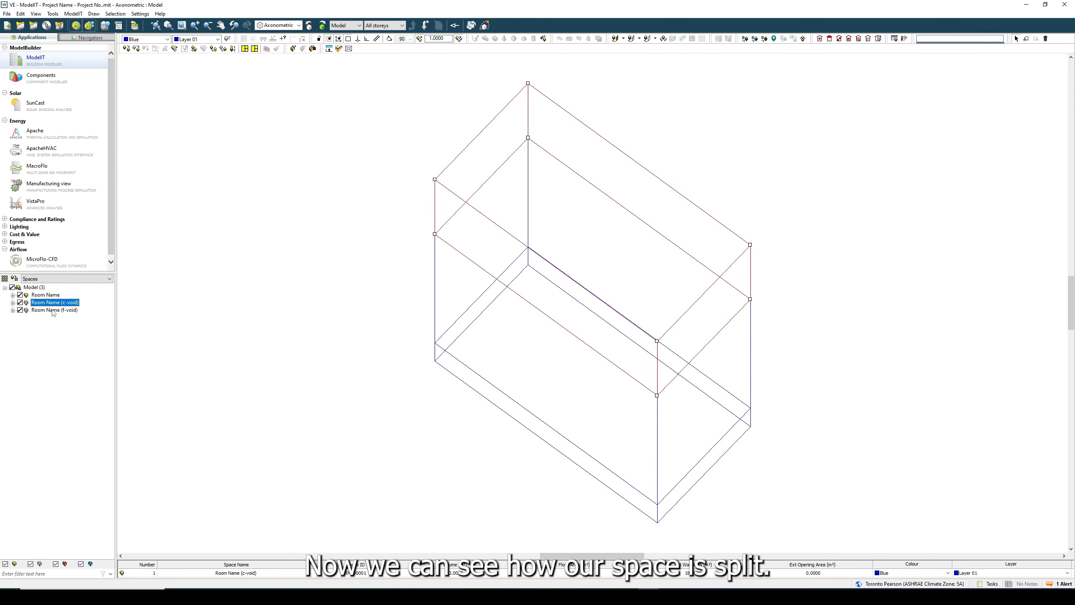
- Select the occupied room and hide the ceiling void and floor void spaces
{"action": "left_click", "coordinate": [53, 310]}
{"action": "left_click", "coordinate": [47, 295]}
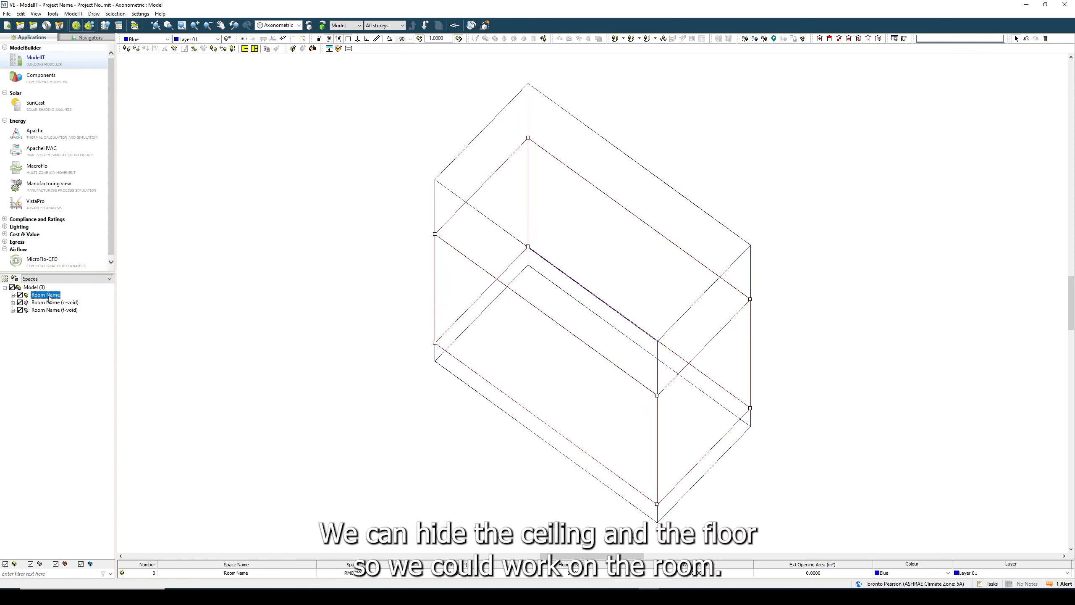
{"action": "left_click", "coordinate": [19, 303]}
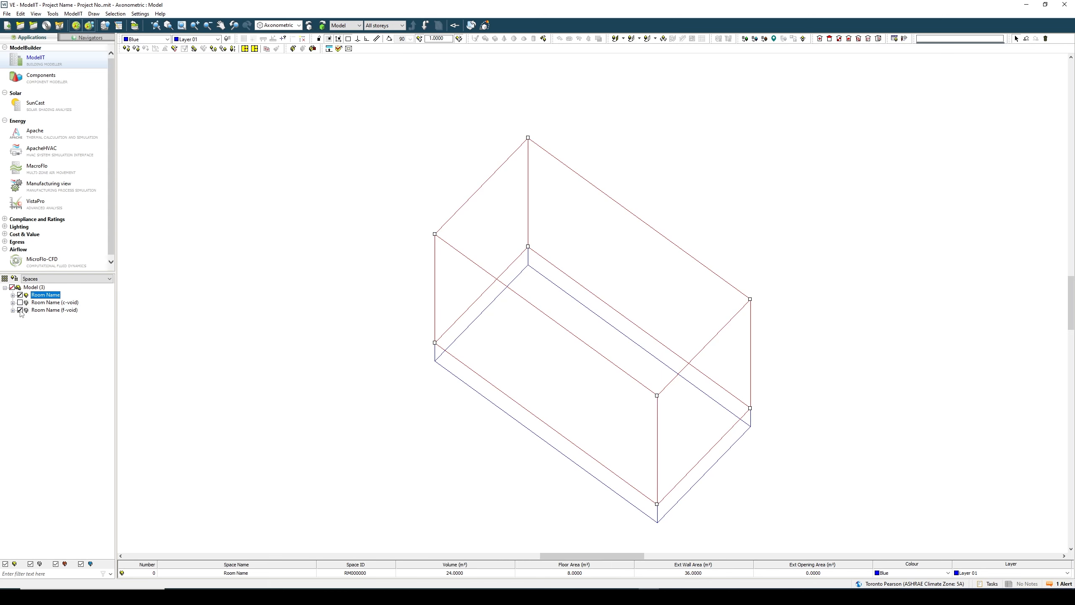
{"action": "left_click", "coordinate": [19, 310]}
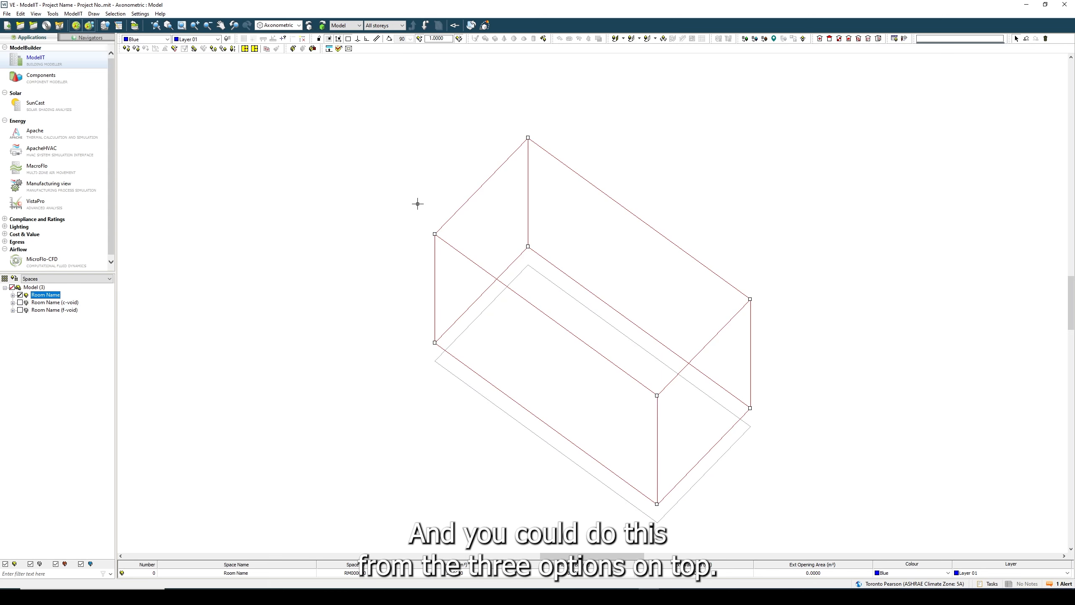
- Set up a rectangular window opening with base height 1 m, width 1.2 m and height 1.5 m
{"action": "left_click", "coordinate": [631, 39]}
{"action": "double_click", "coordinate": [855, 248]}
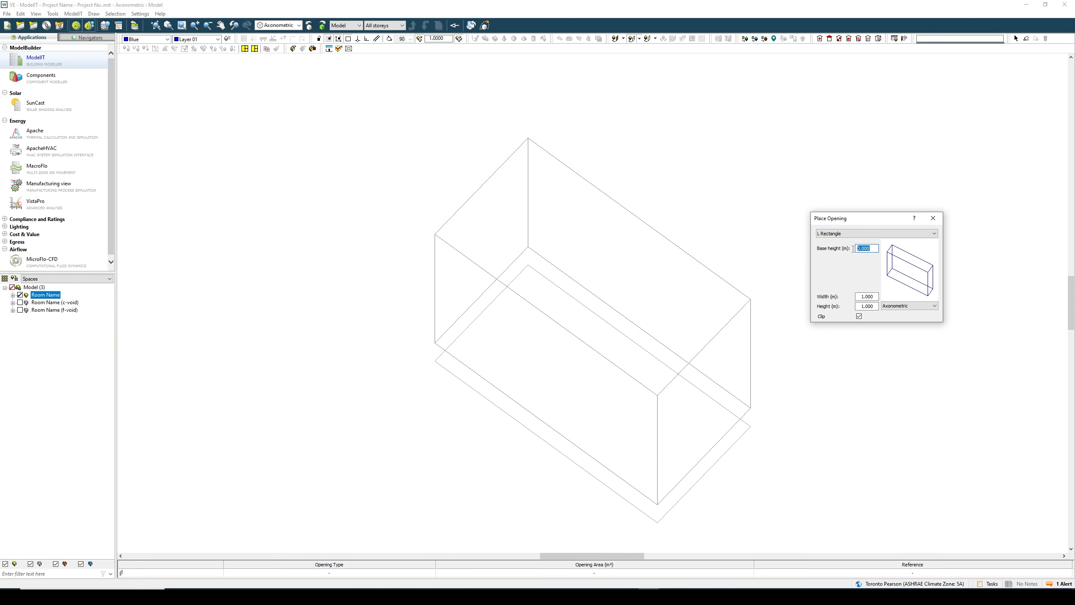
{"action": "type", "text": "1"}
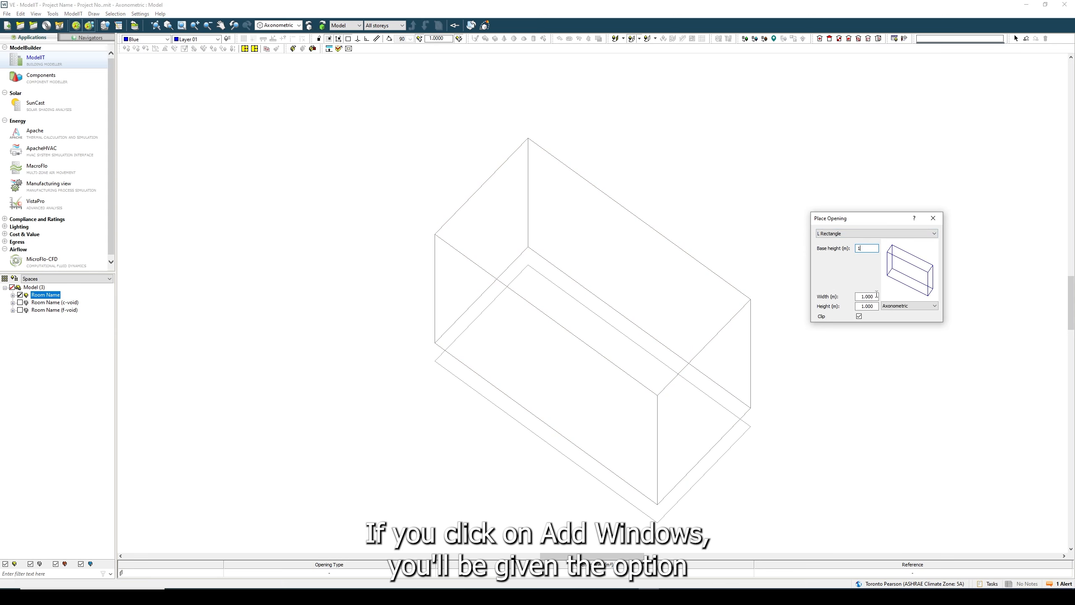
{"action": "double_click", "coordinate": [857, 296]}
{"action": "type", "text": "1."}
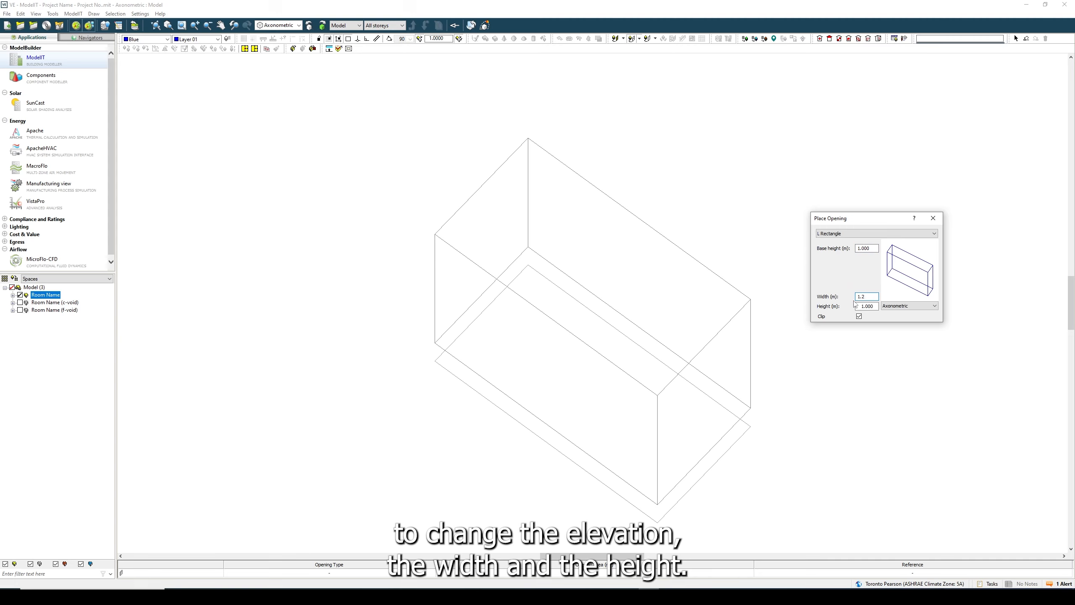
{"action": "type", "text": "2"}
{"action": "double_click", "coordinate": [867, 306]}
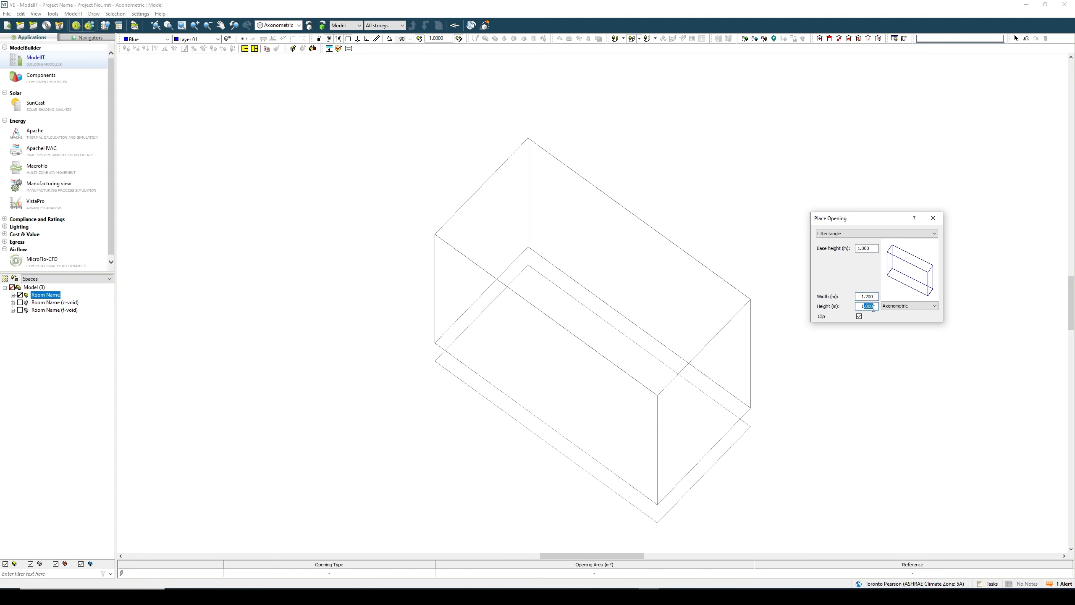
{"action": "type", "text": "5"}
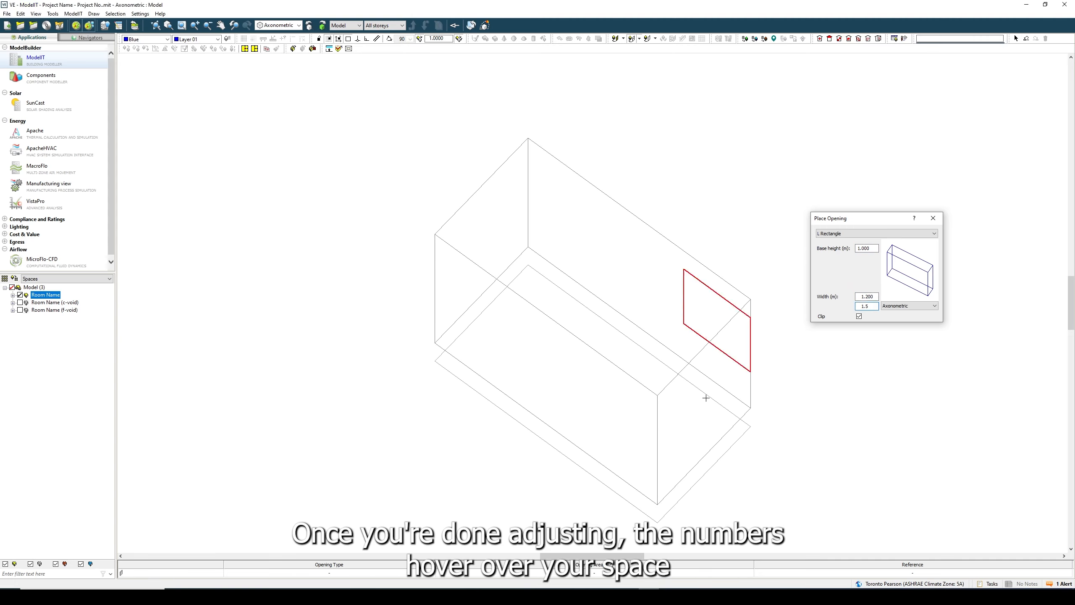
- Place two windows side by side on the room's long front wall and end window placement
{"action": "left_click", "coordinate": [653, 438]}
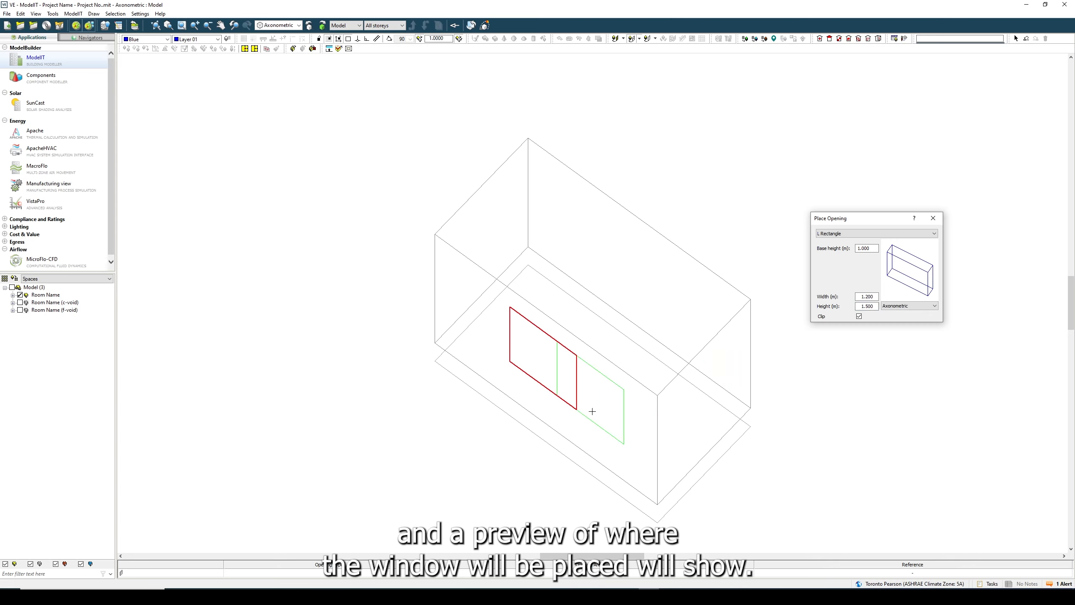
{"action": "left_click", "coordinate": [548, 379]}
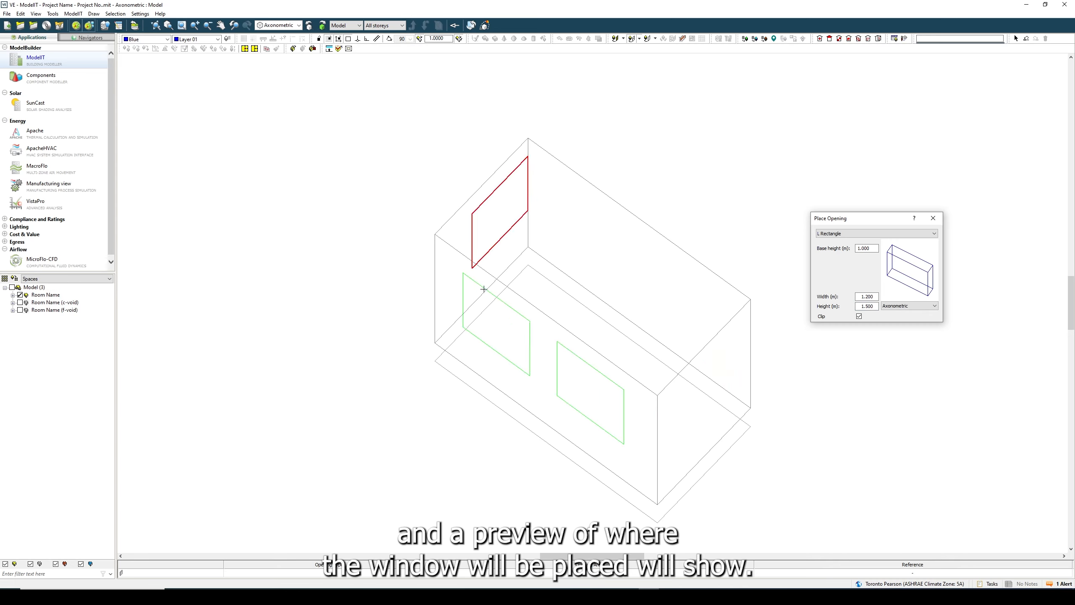
{"action": "left_click", "coordinate": [933, 217]}
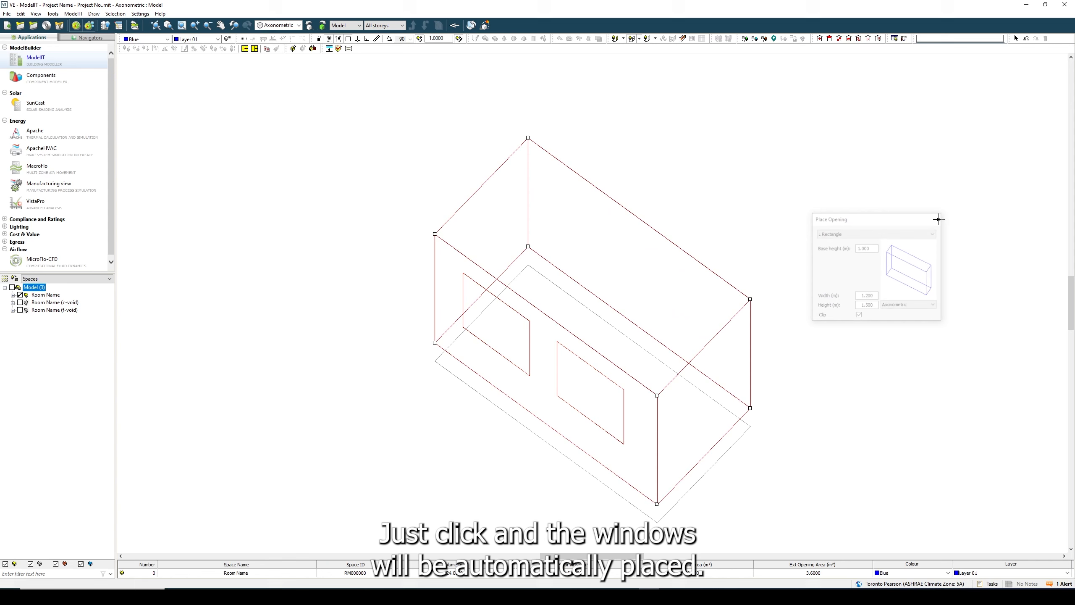
- Set up a door opening with base height 0.1 m and height 2 m
{"action": "left_click", "coordinate": [616, 39]}
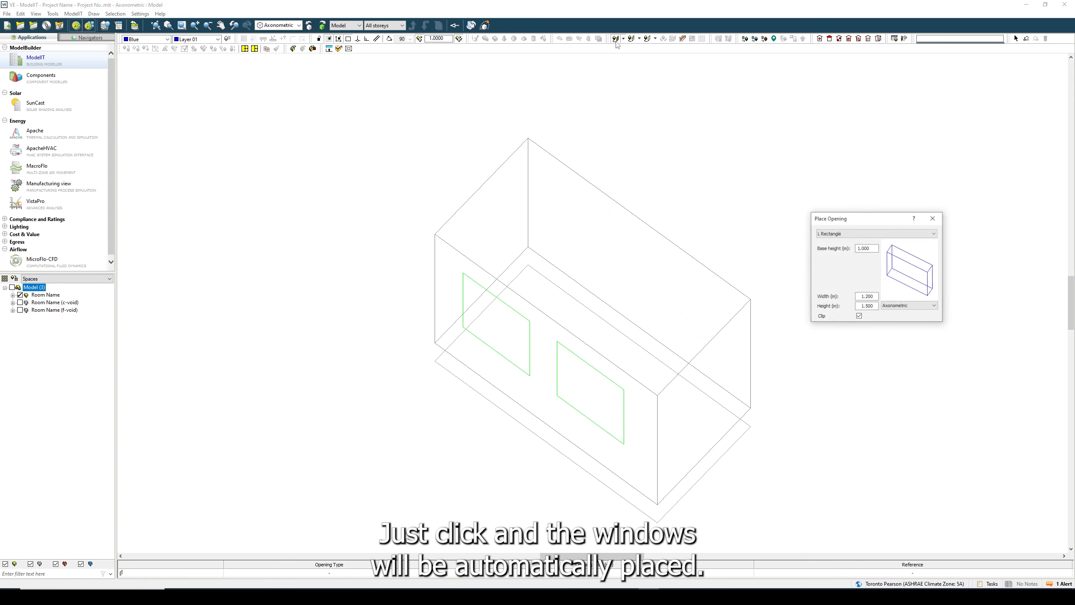
{"action": "double_click", "coordinate": [873, 250]}
{"action": "type", "text": "0.1"}
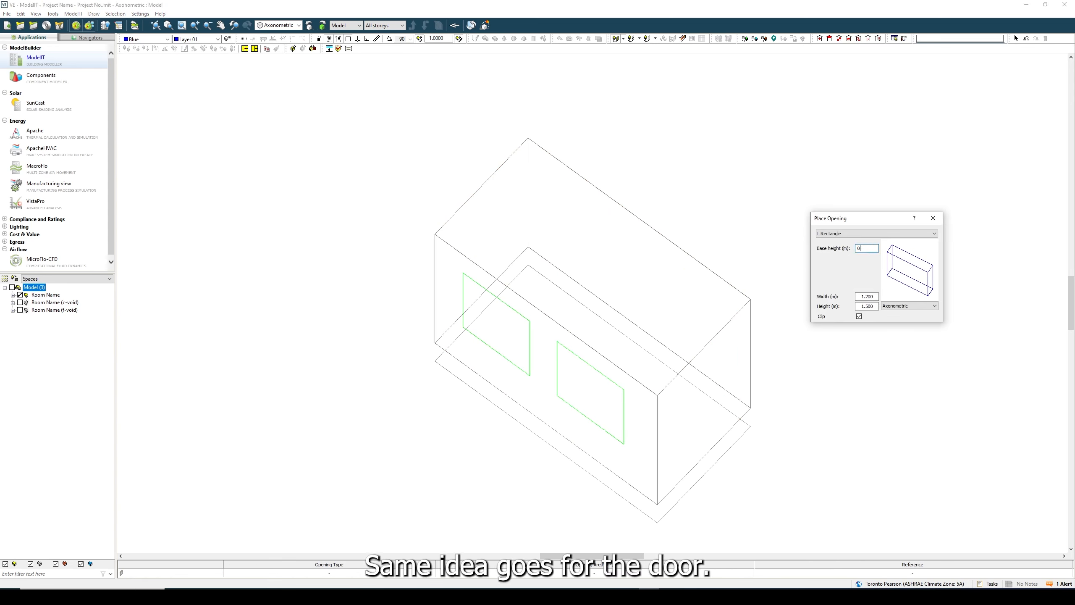
{"action": "left_click", "coordinate": [874, 296]}
{"action": "left_click_drag", "start_coordinate": [875, 306], "coordinate": [861, 306]}
{"action": "type", "text": "2"}
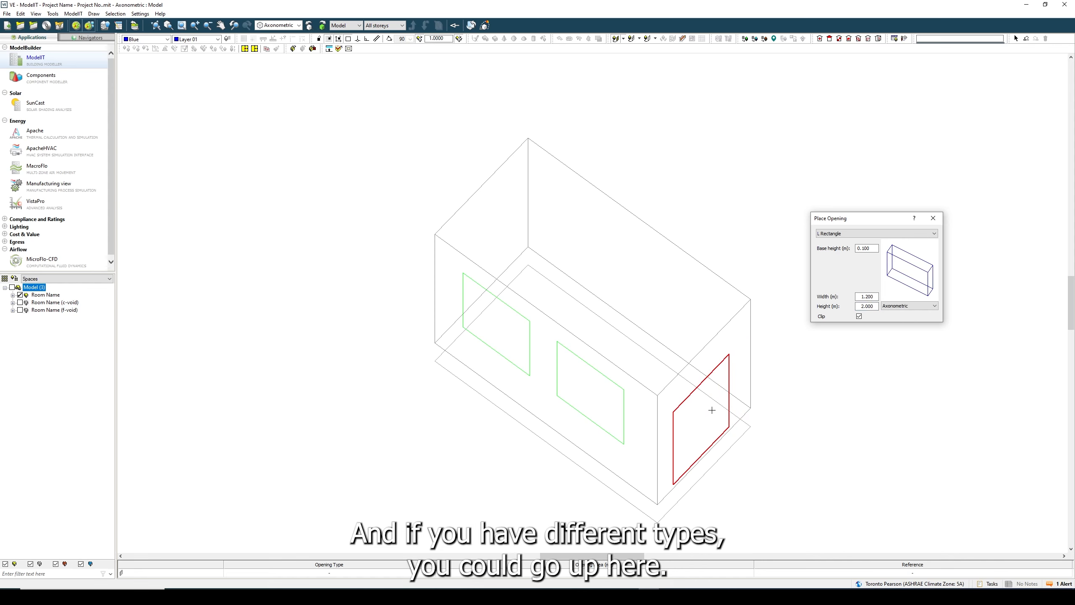
- Try the L Rectangles 2x1 double opening shape for the door
{"action": "left_click", "coordinate": [832, 235]}
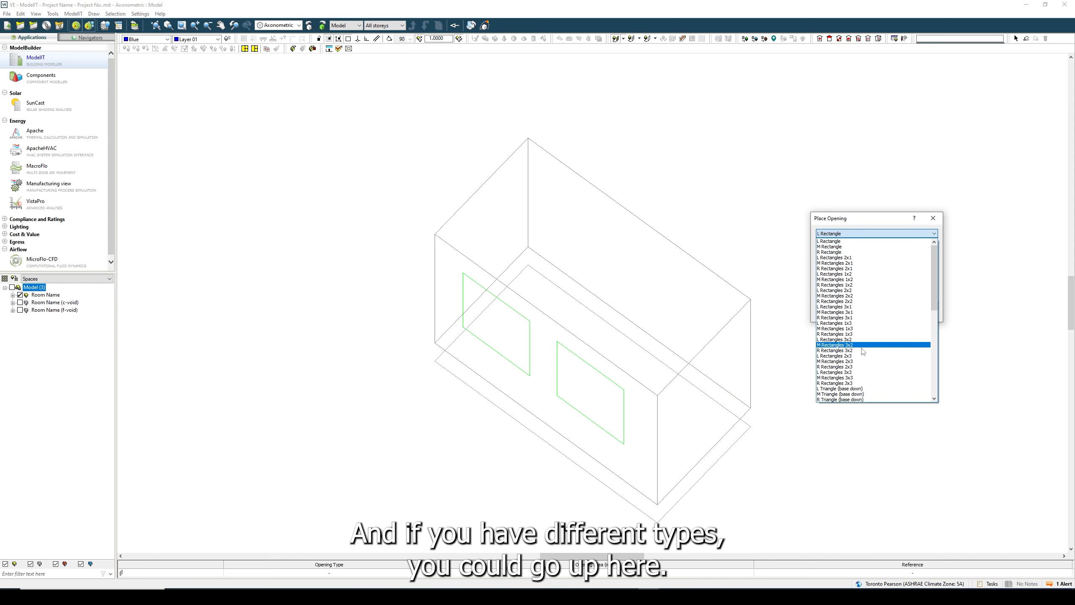
{"action": "left_click", "coordinate": [874, 258]}
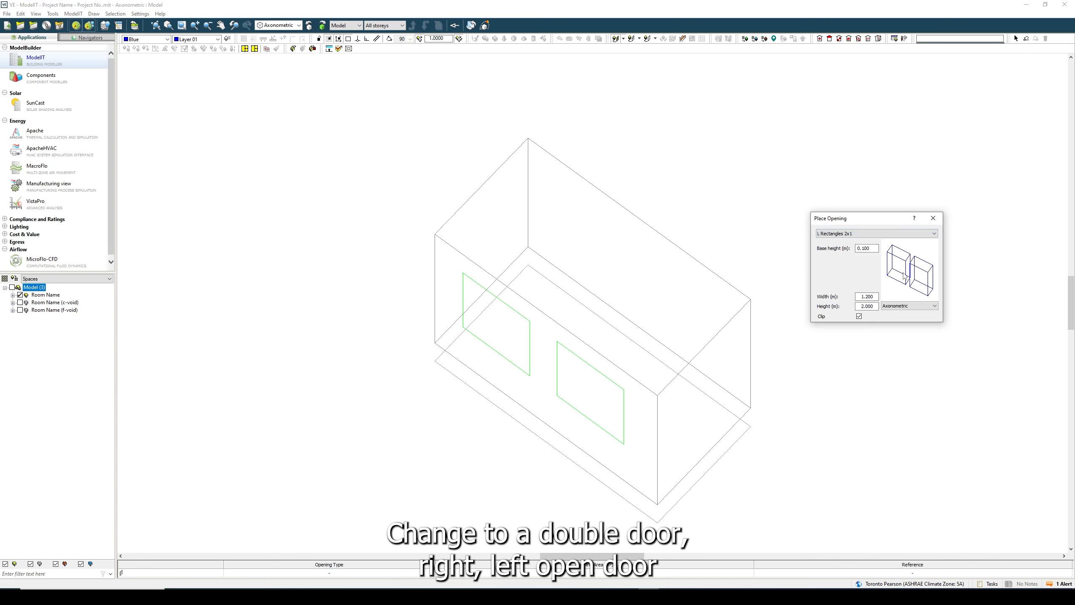
{"action": "left_click", "coordinate": [865, 237]}
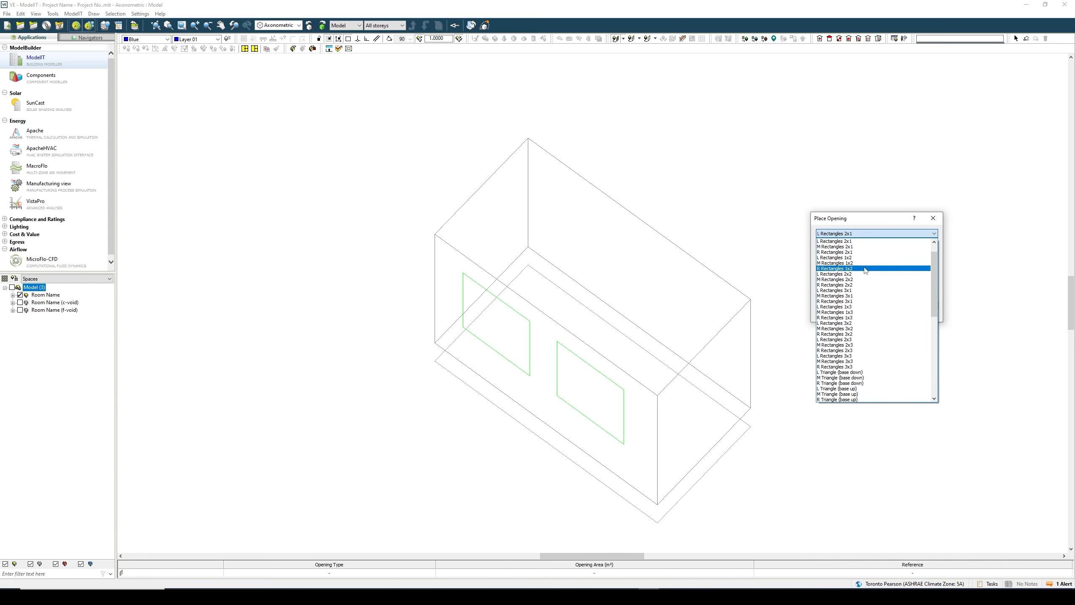
{"action": "left_click", "coordinate": [847, 243]}
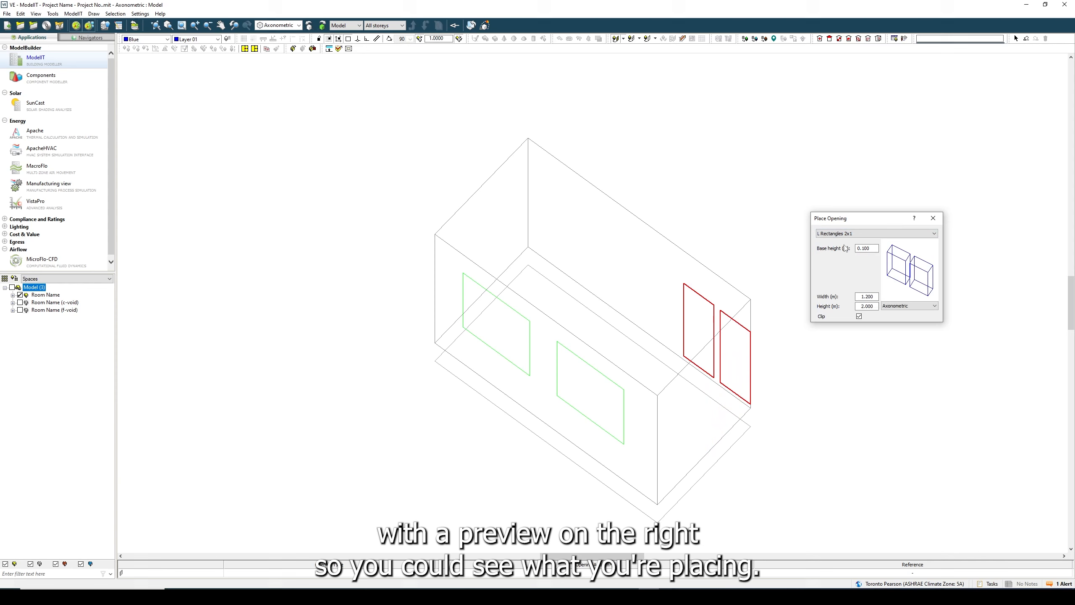
- Set the door shape to a single L Rectangle, place it on the short front end wall and end door placement
{"action": "left_click", "coordinate": [848, 236]}
{"action": "scroll", "coordinate": [848, 254], "scroll_direction": "up", "scroll_amount": 5}
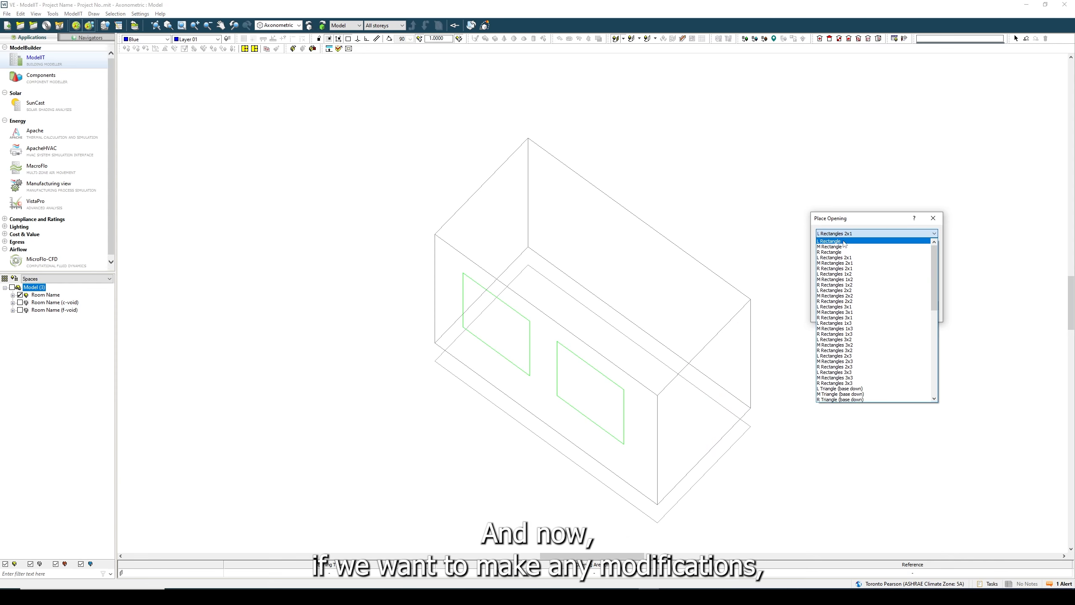
{"action": "left_click", "coordinate": [847, 241]}
{"action": "left_click", "coordinate": [711, 408]}
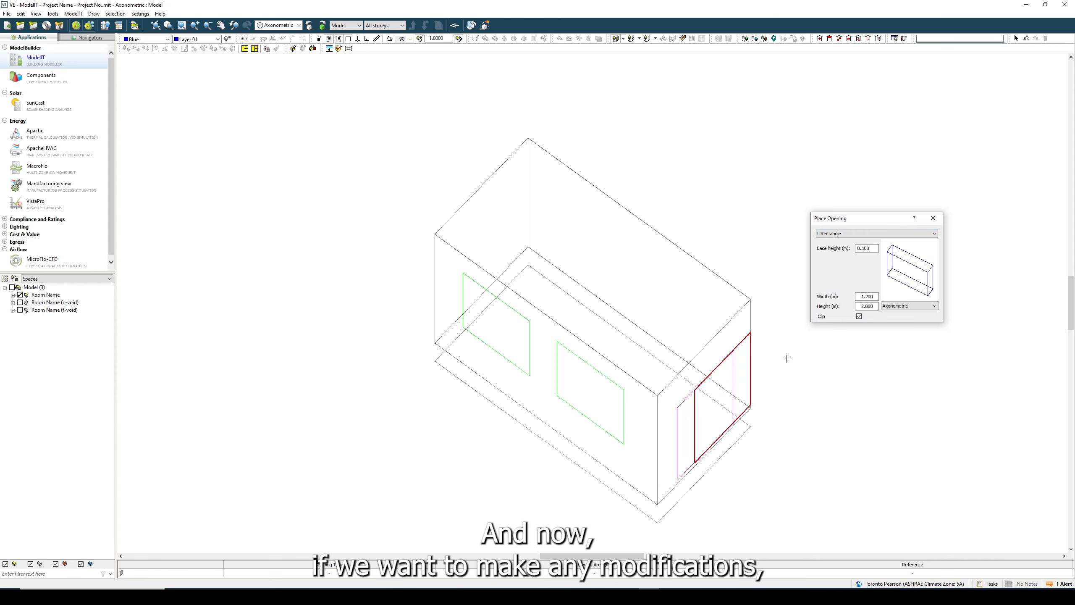
{"action": "left_click", "coordinate": [933, 217]}
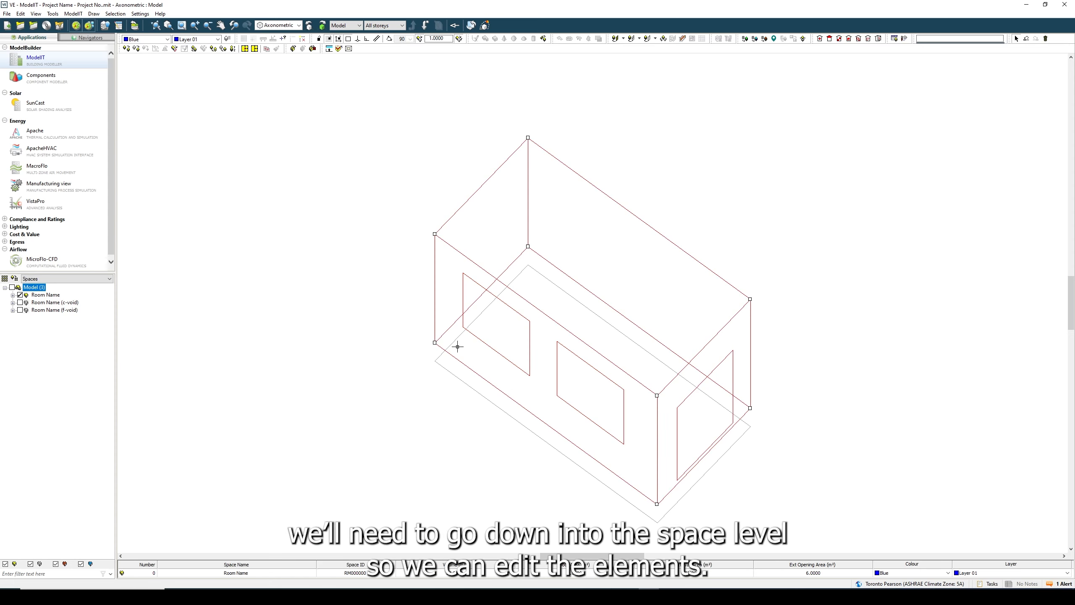
- Move the occupied room down one level to its surfaces and reveal the openings of the walls with windows and door
{"action": "left_click", "coordinate": [59, 294]}
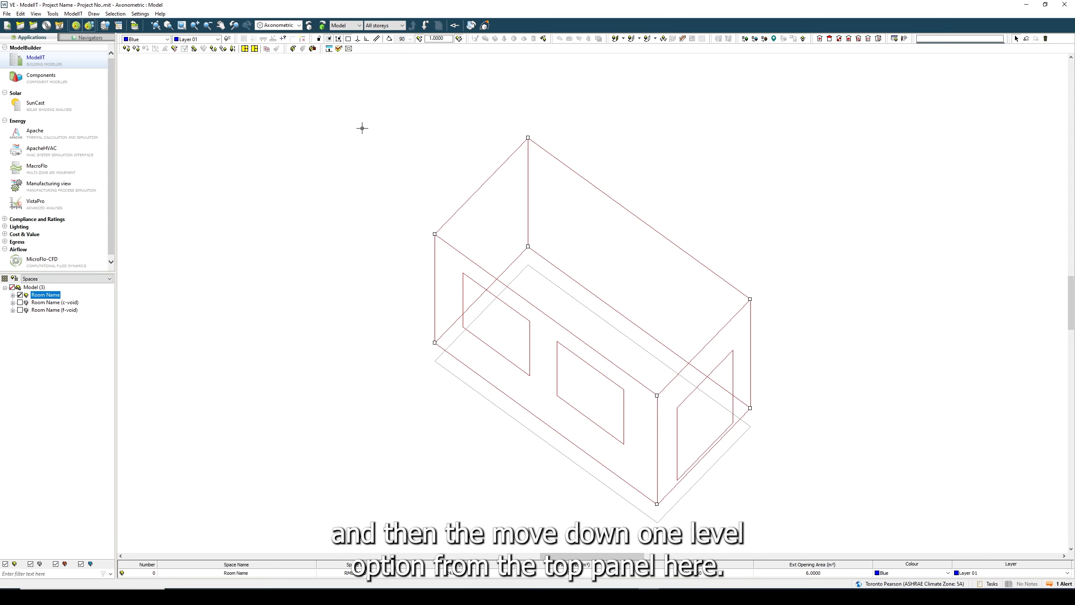
{"action": "left_click", "coordinate": [425, 26]}
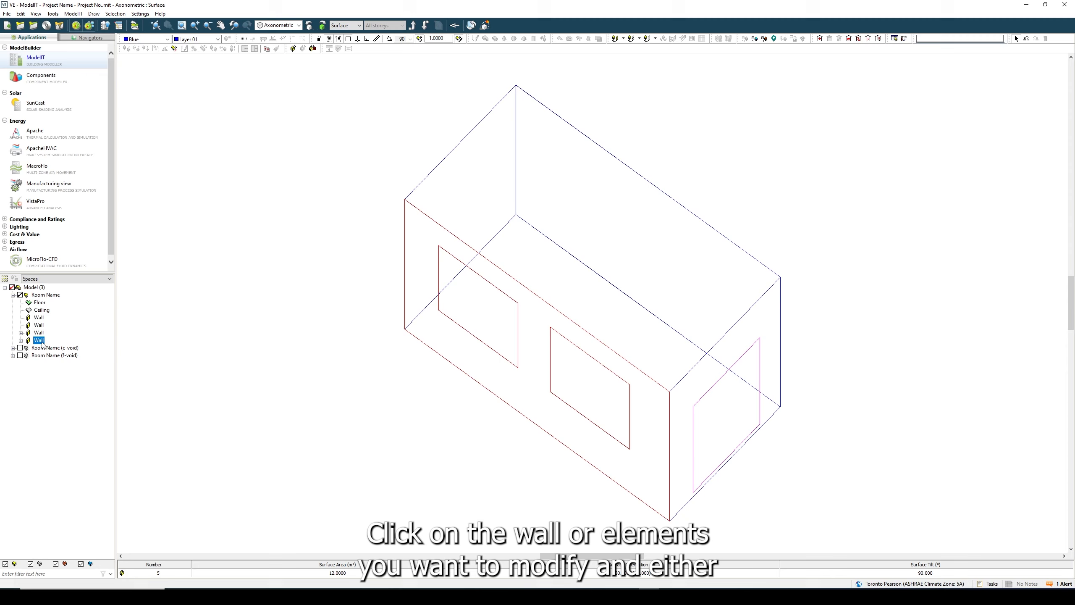
{"action": "left_click", "coordinate": [21, 340]}
{"action": "left_click", "coordinate": [21, 333]}
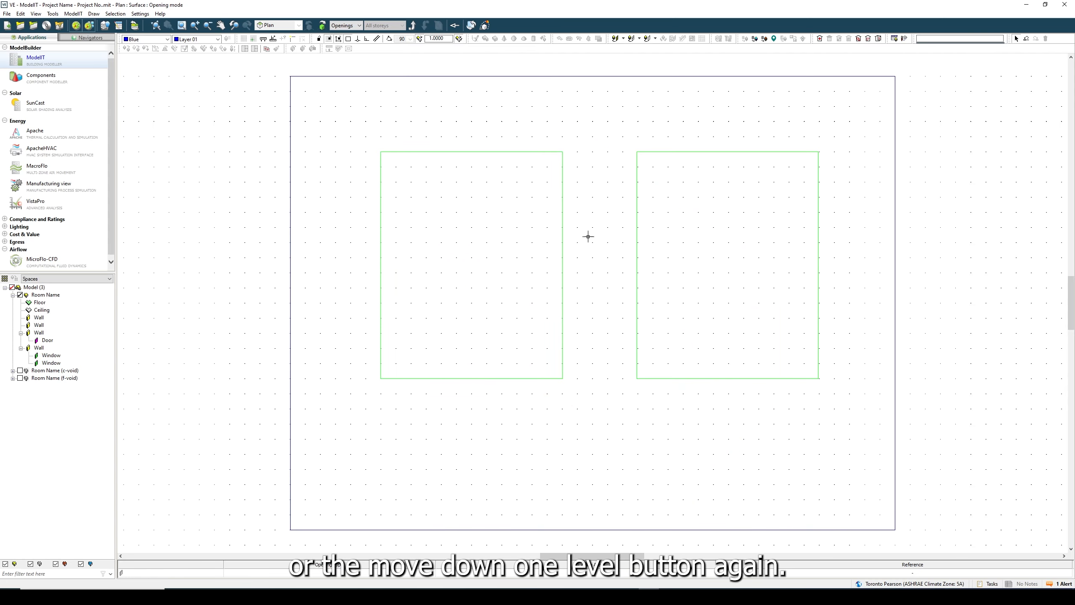
- In the windowed wall's opening view, draw a horizontal construction line about 0.5 m long from the wall's left edge toward the window
{"action": "left_click", "coordinate": [292, 39]}
{"action": "left_click", "coordinate": [290, 242]}
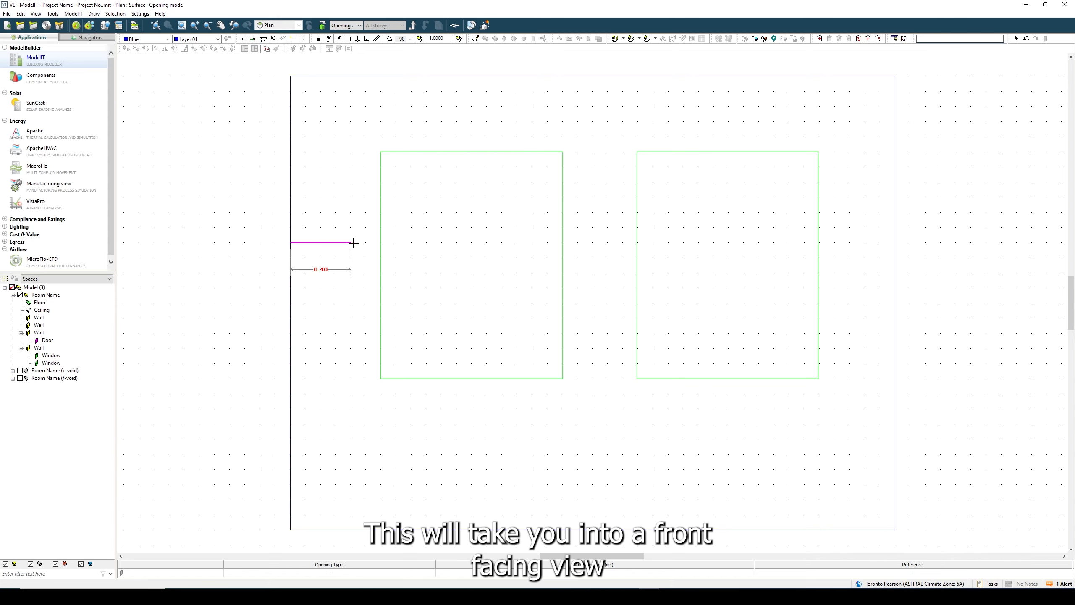
{"action": "left_click", "coordinate": [362, 242]}
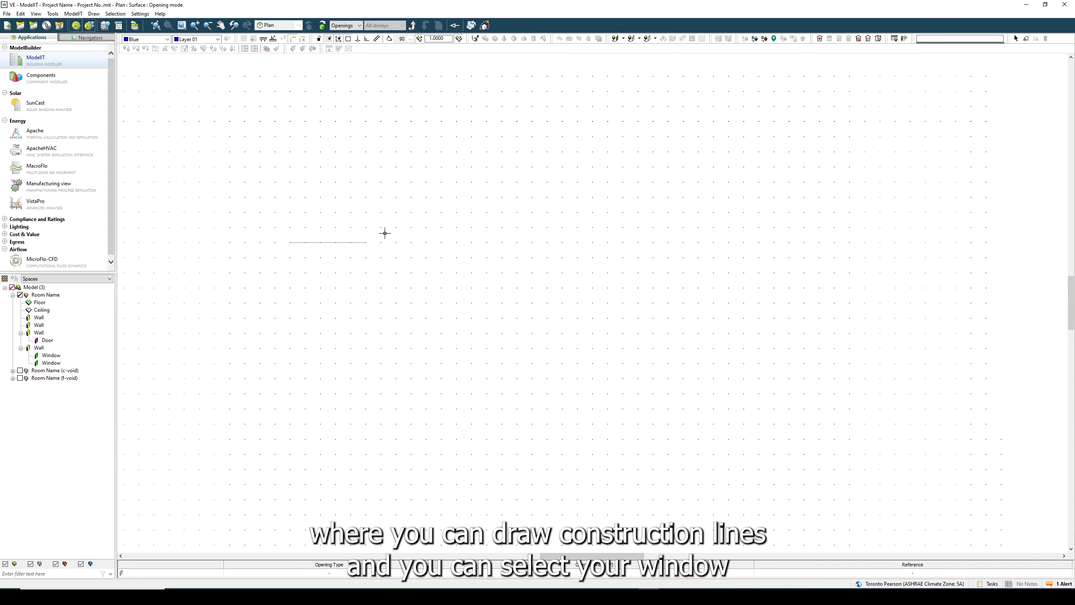
- Select the left window on the wall and scale it by 0.5 in both X and Y
{"action": "left_click_drag", "start_coordinate": [570, 390], "coordinate": [355, 135]}
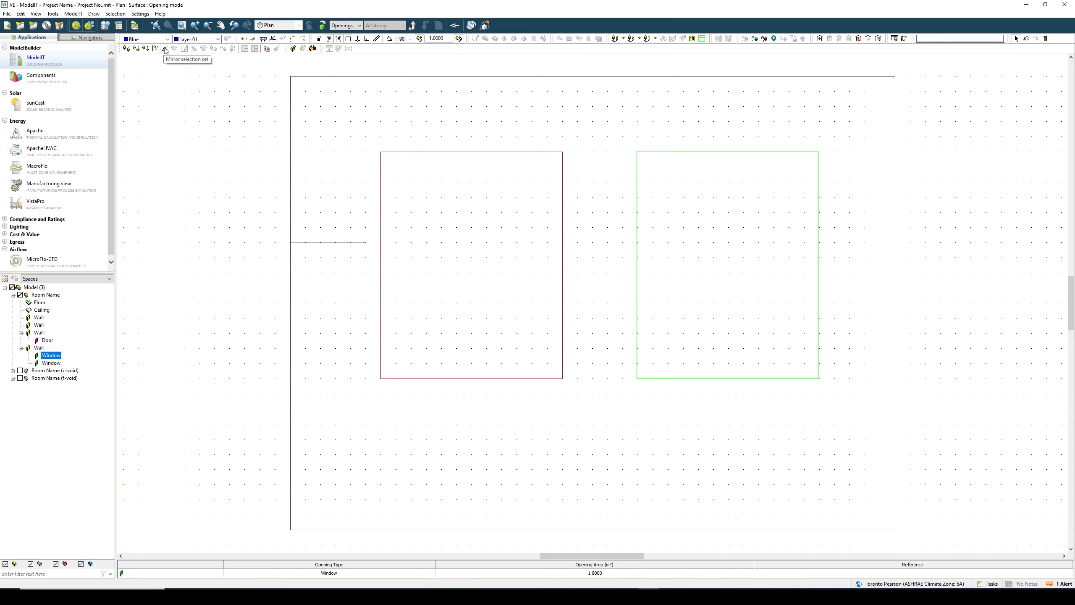
{"action": "left_click", "coordinate": [146, 48]}
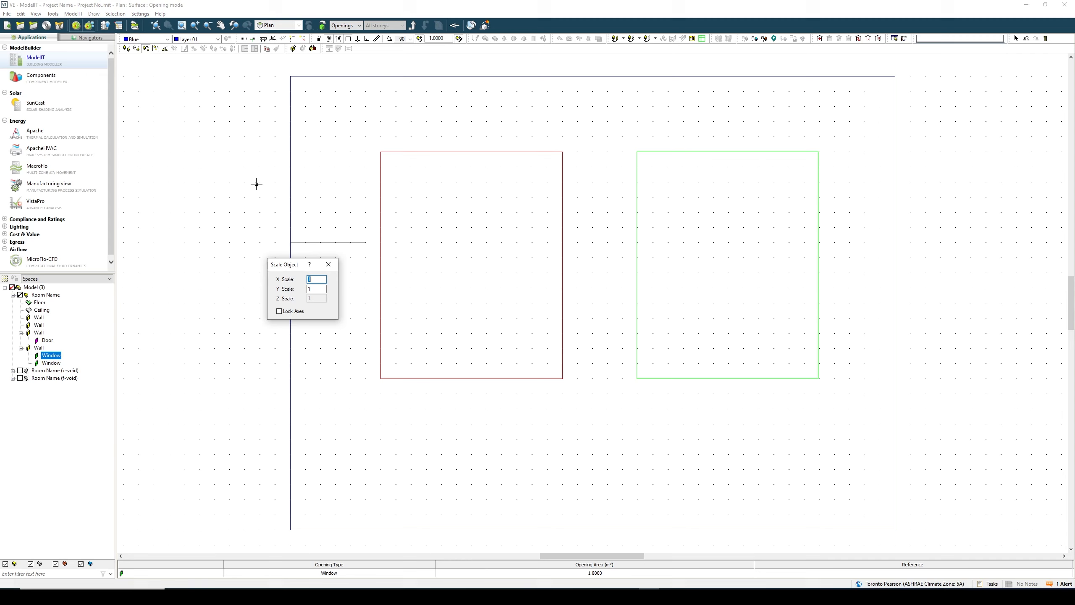
{"action": "type", "text": "0.5"}
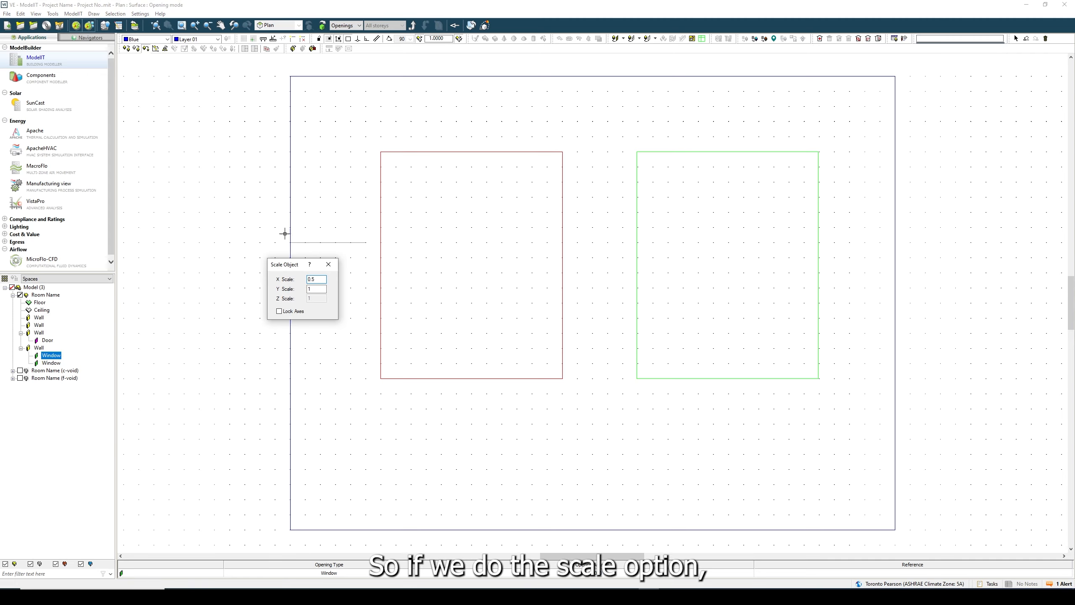
{"action": "double_click", "coordinate": [312, 289]}
{"action": "type", "text": "0.5"}
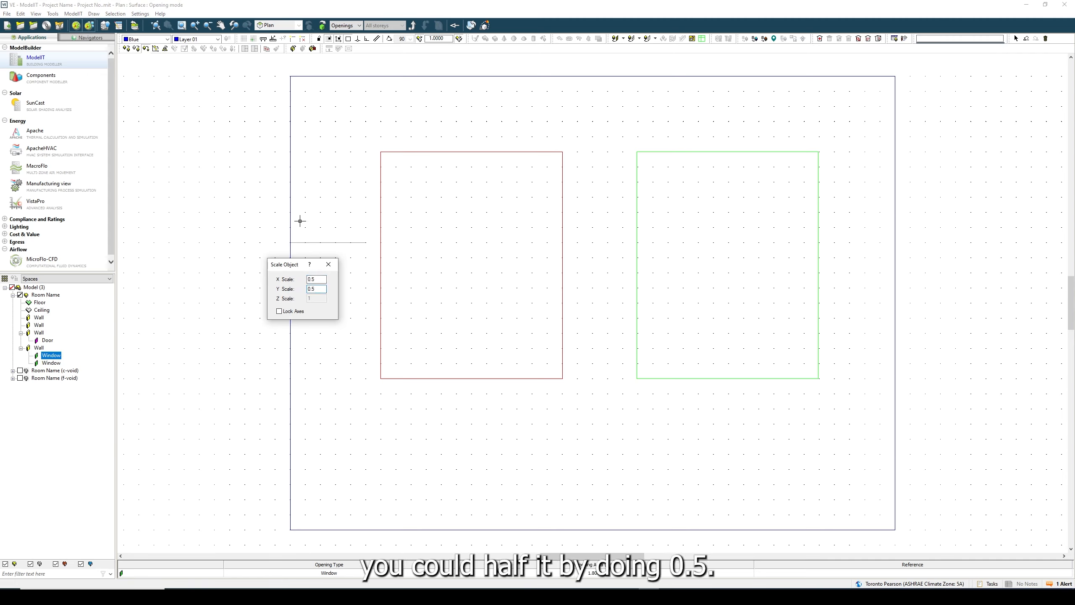
{"action": "left_click", "coordinate": [378, 247]}
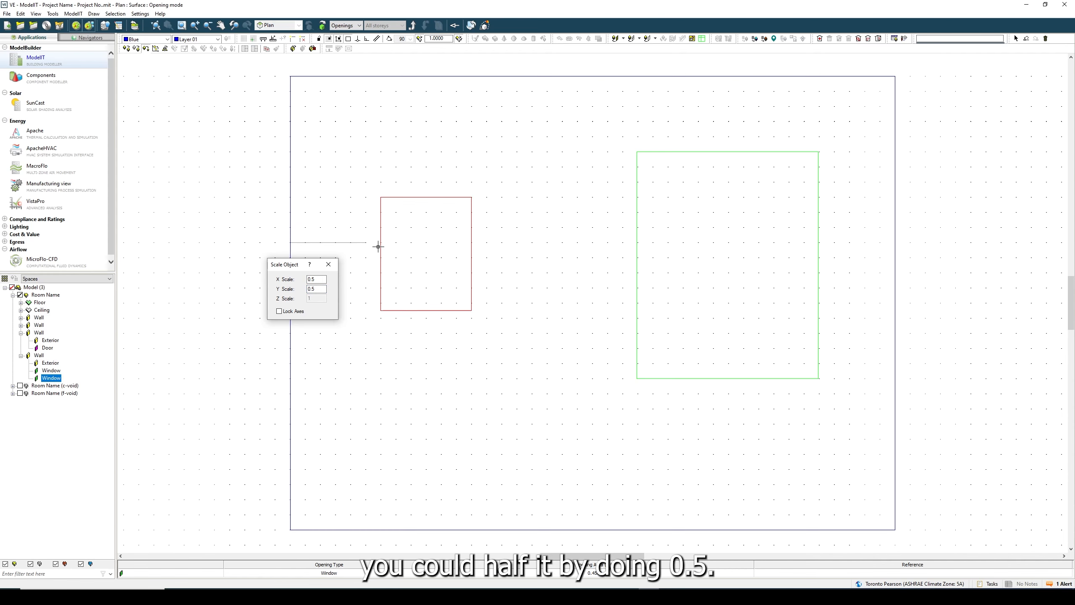
{"action": "left_click", "coordinate": [328, 264]}
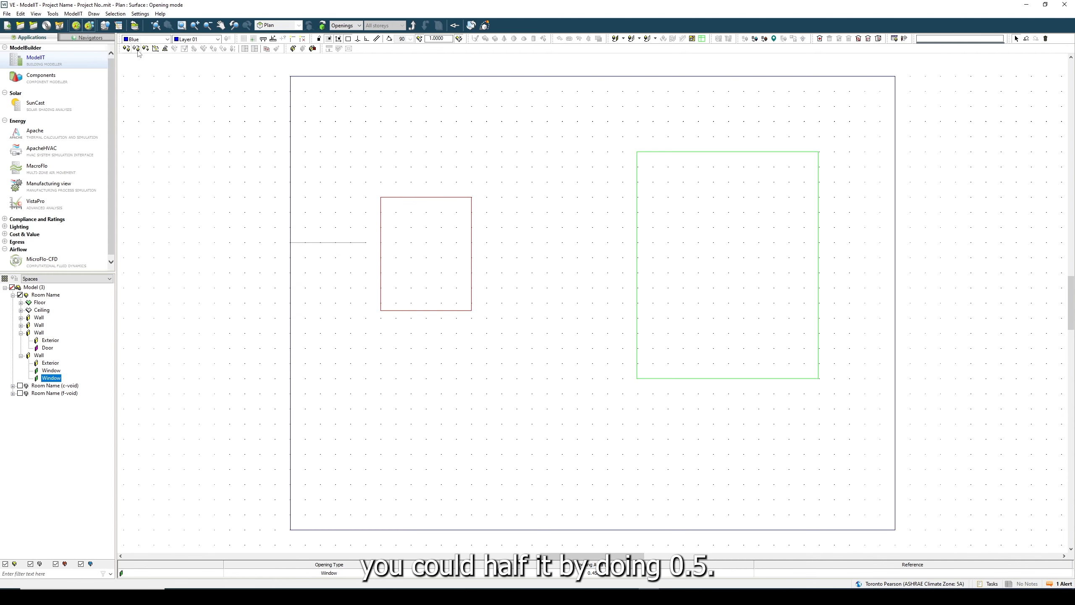
- Copy the half-size window to its right, between it and the full-size window
{"action": "mouse_move", "coordinate": [437, 259]}
{"action": "left_mouse_down"}
{"action": "mouse_move", "coordinate": [568, 258]}
{"action": "mouse_move", "coordinate": [430, 246]}
{"action": "left_mouse_up"}
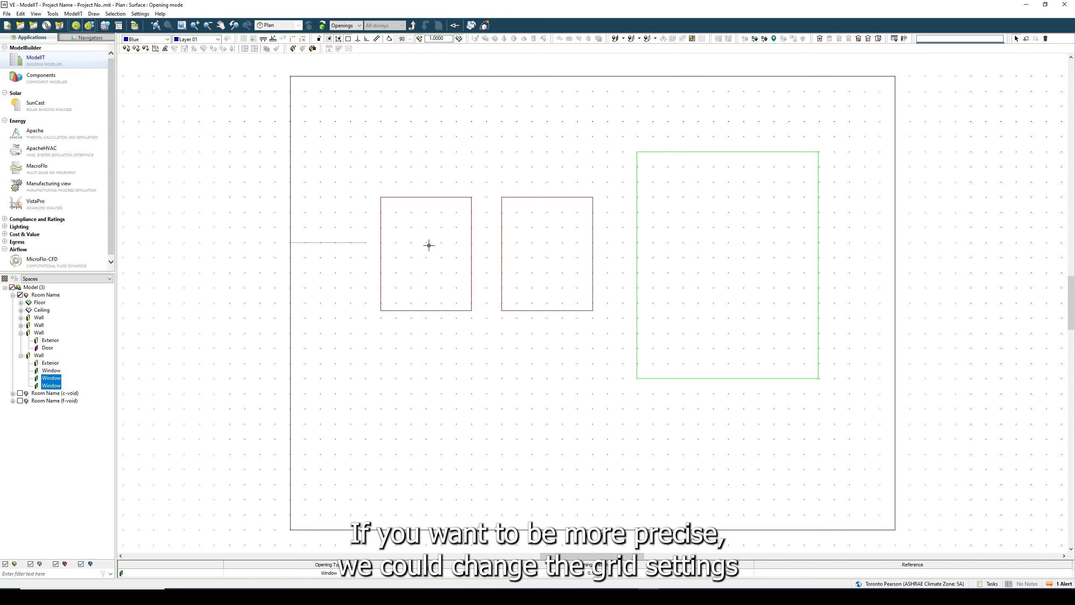